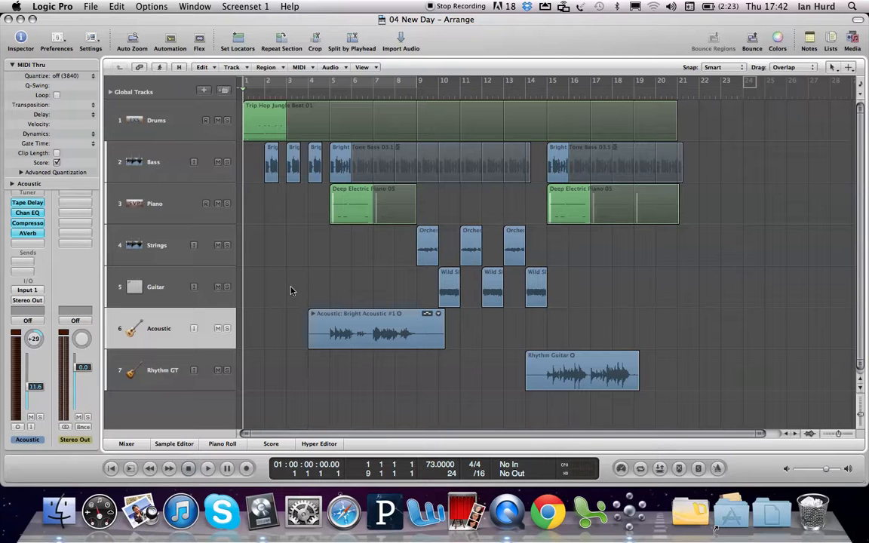
- Expand the Acoustic track's take folder and fit its three takes to the arrange area
left_click(334, 317)
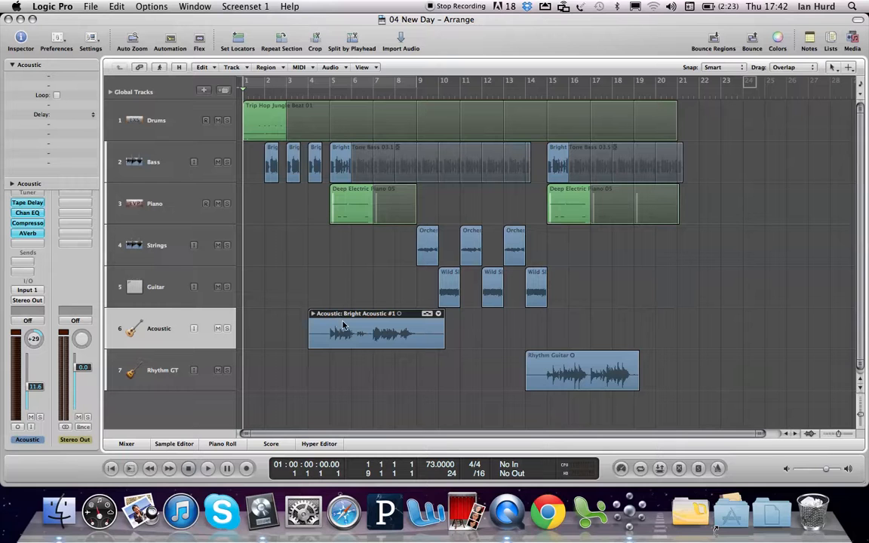
left_click(312, 313)
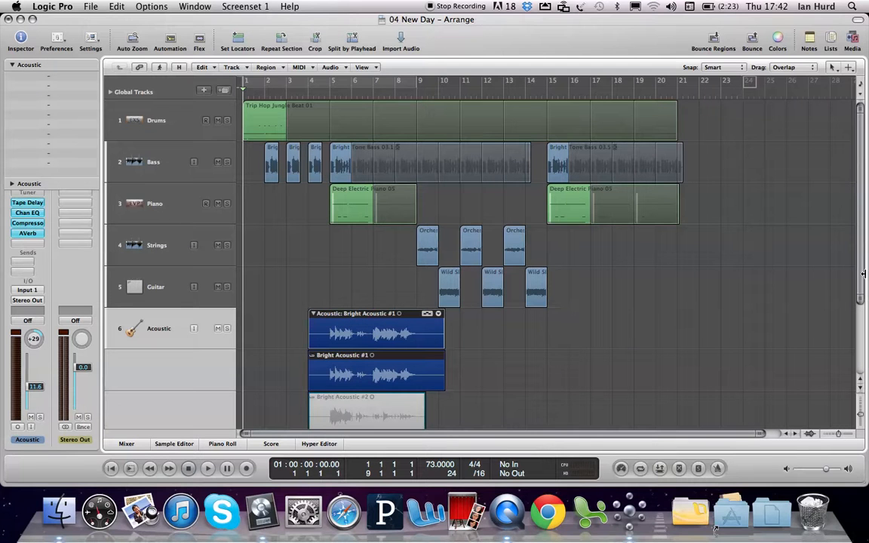
scroll(778, 249, "down", 5)
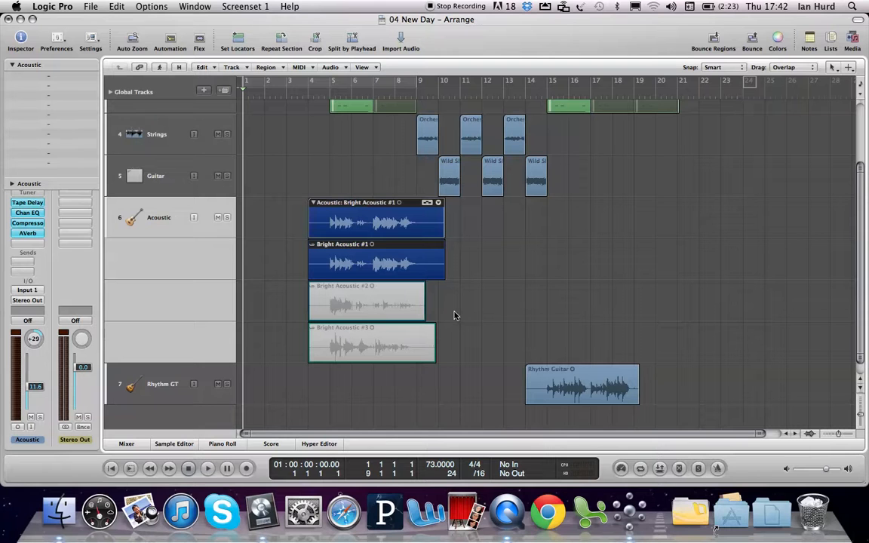
key("z")
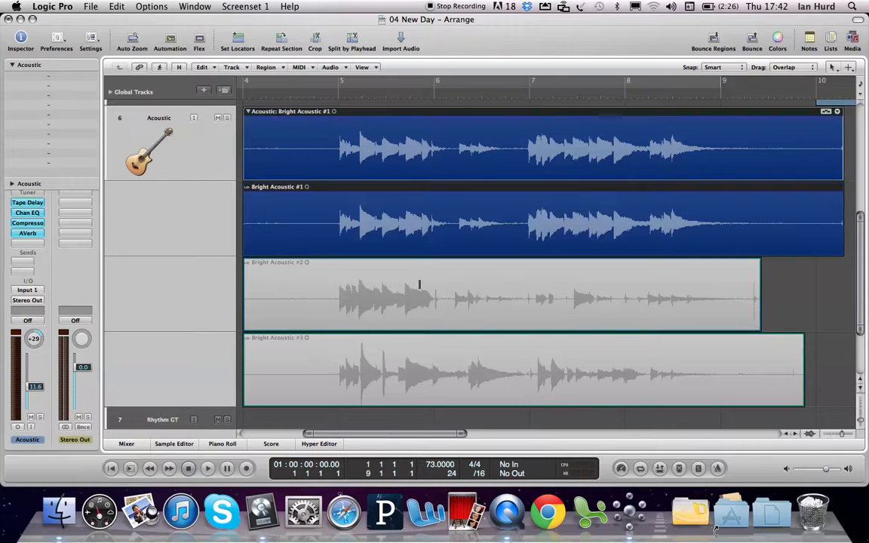
- Set the cycle range from bar 5 to bar 9 and audition the Bright Acoustic #1 take
left_click(348, 267)
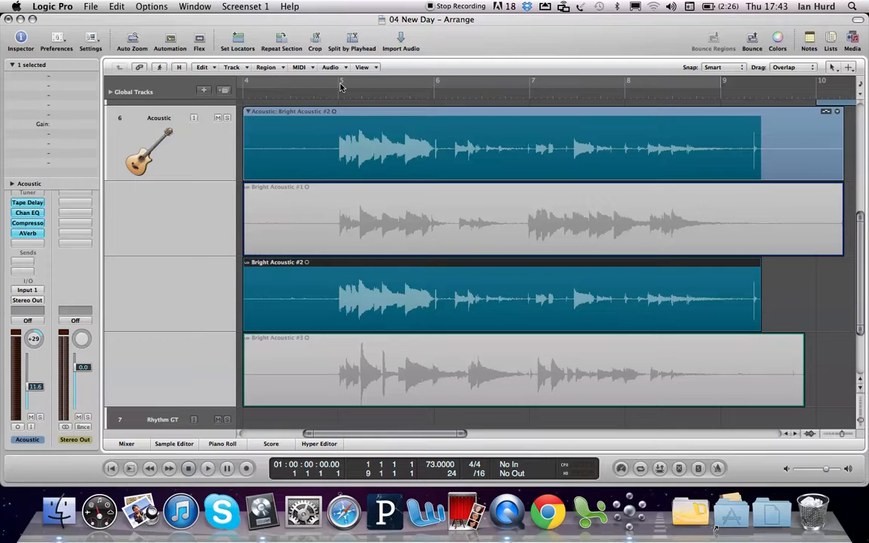
left_click_drag(340, 86, 711, 90)
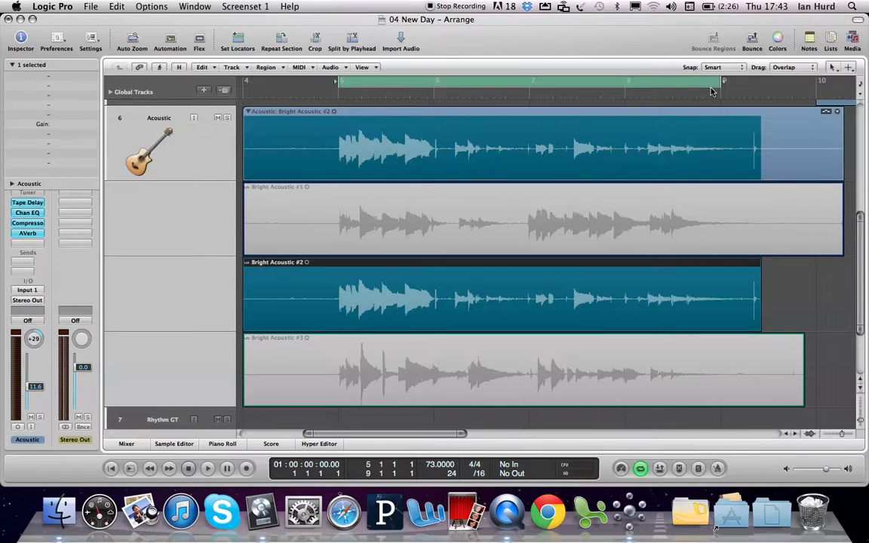
left_click(489, 198)
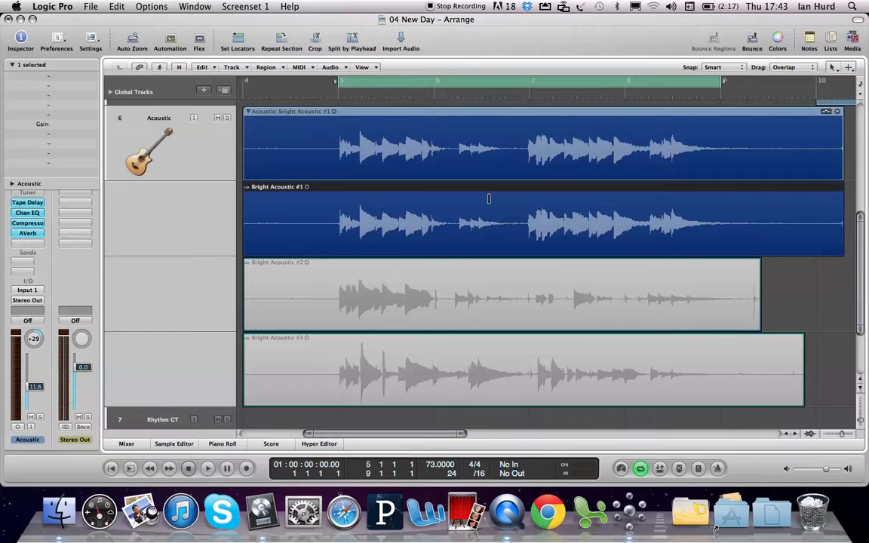
key("space")
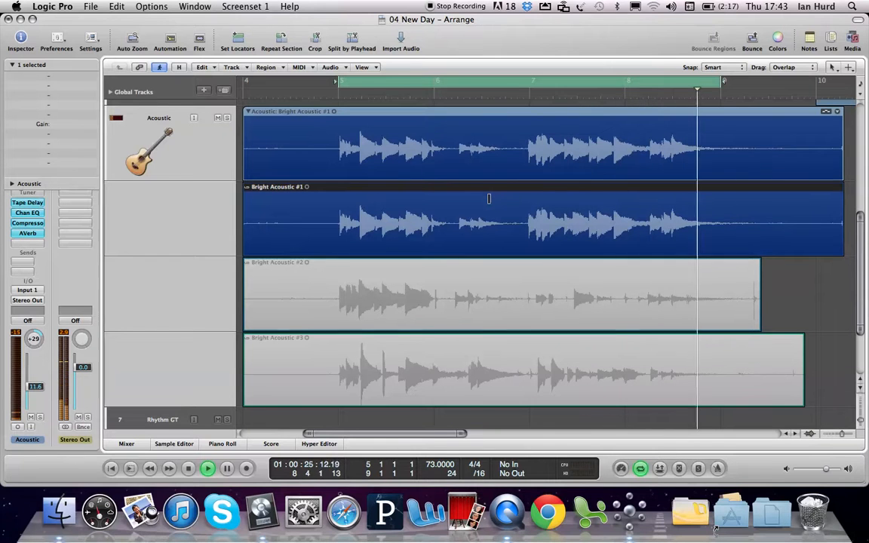
key("space")
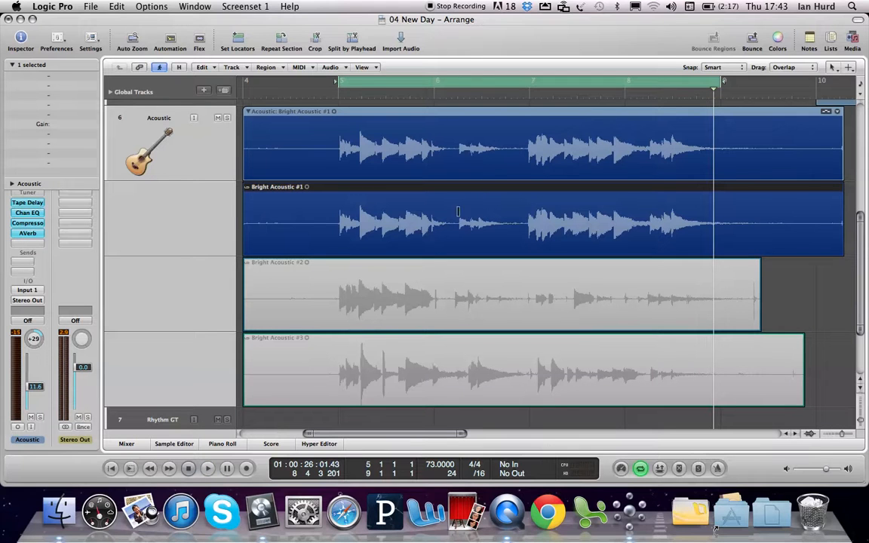
- Build a comp using Bright Acoustic #2 up to about bar 7 and Bright Acoustic #1 from there to the end
left_click(435, 262)
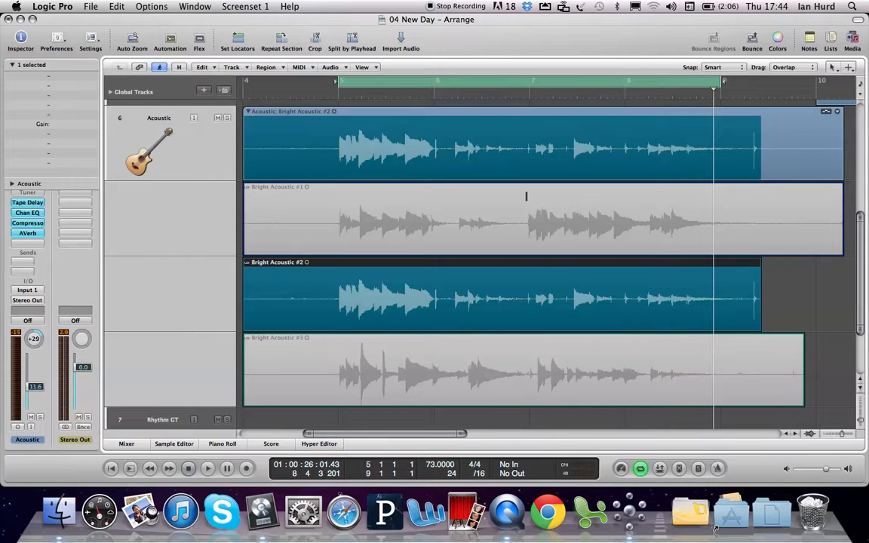
left_click_drag(527, 196, 720, 194)
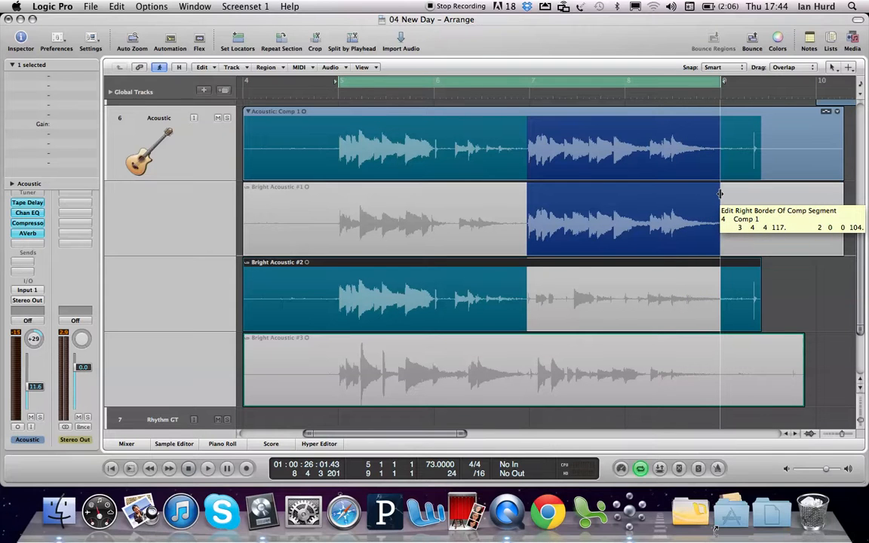
left_click_drag(719, 194, 849, 197)
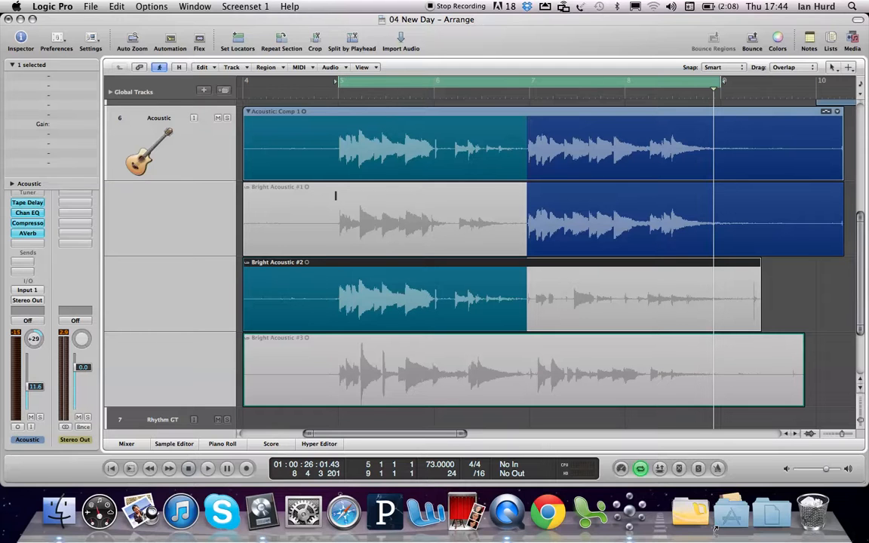
left_click_drag(336, 195, 434, 196)
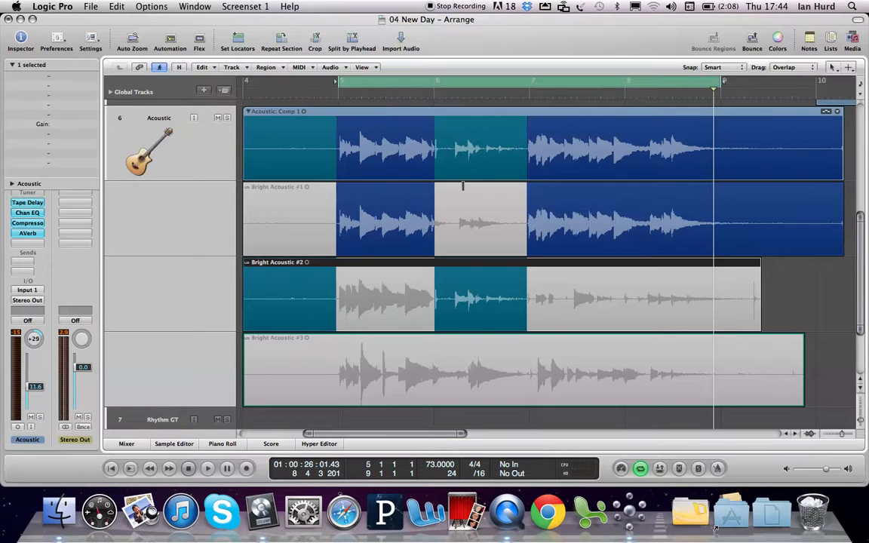
left_click(337, 273)
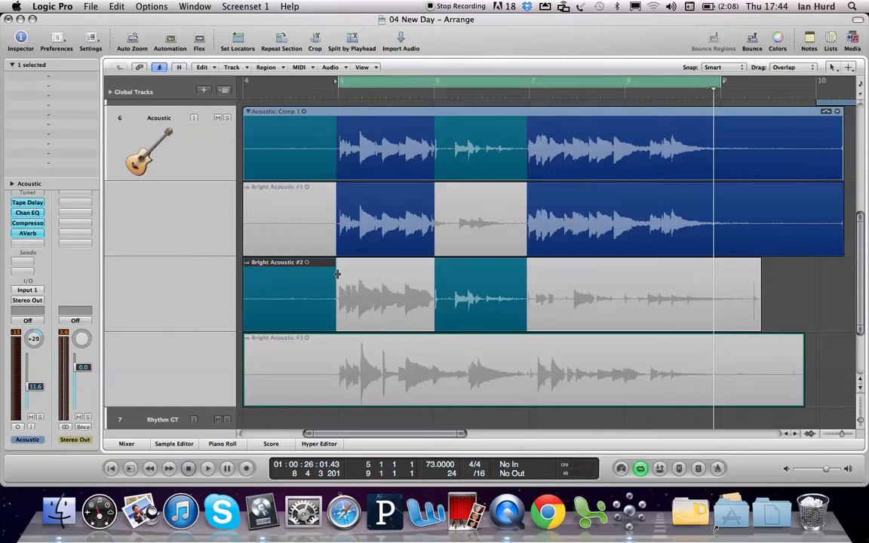
left_click_drag(337, 274, 445, 283)
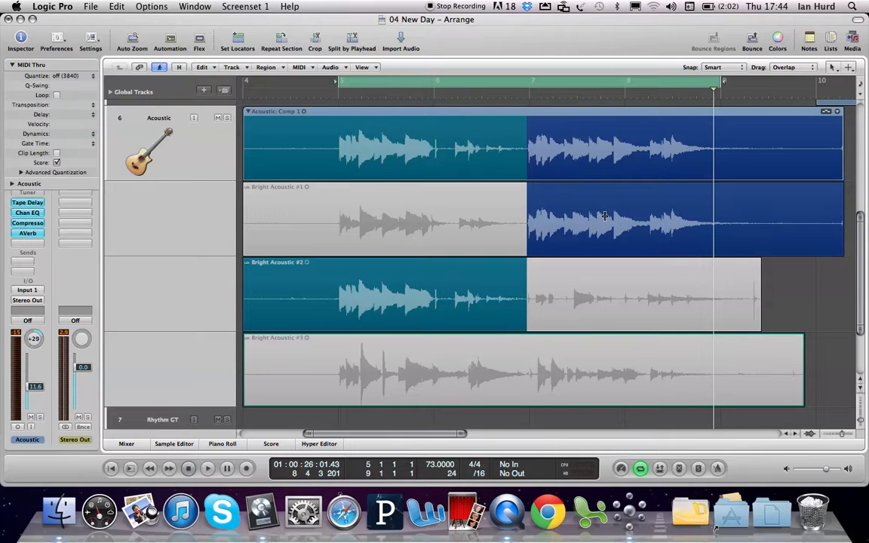
mouse_move(337, 268)
left_mouse_down()
mouse_move(378, 275)
mouse_move(331, 278)
left_mouse_up()
mouse_move(524, 272)
left_mouse_down()
mouse_move(419, 279)
mouse_move(524, 280)
left_mouse_up()
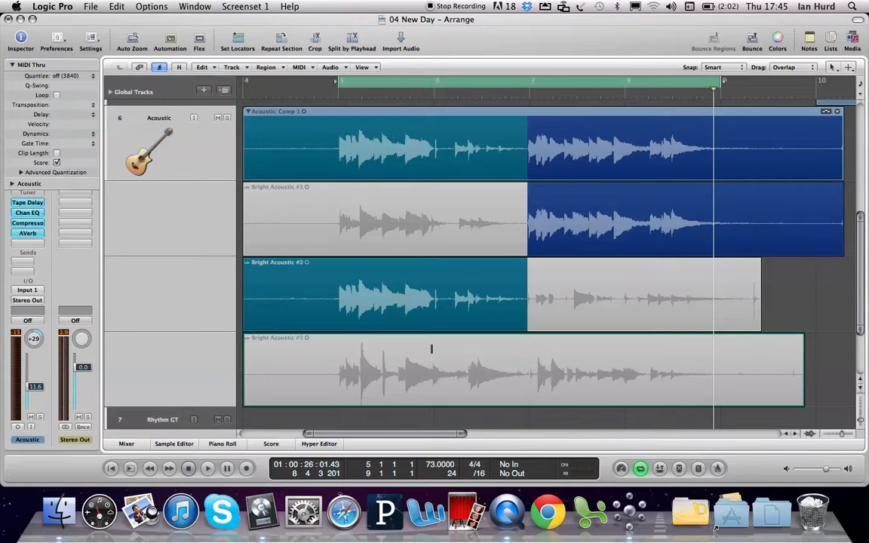
- Add Bright Acoustic #3 to the comp from just before bar 6 to about bar 7
left_click_drag(431, 348, 525, 346)
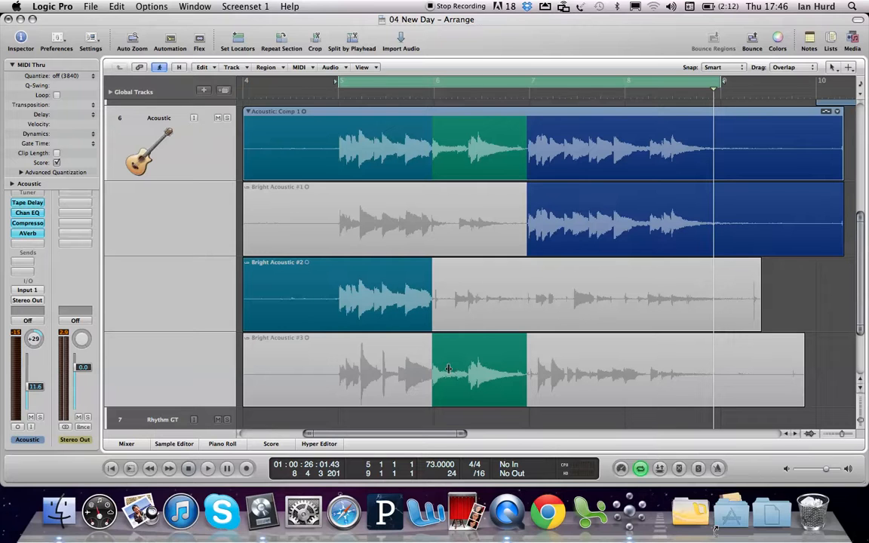
left_click_drag(431, 353, 431, 354)
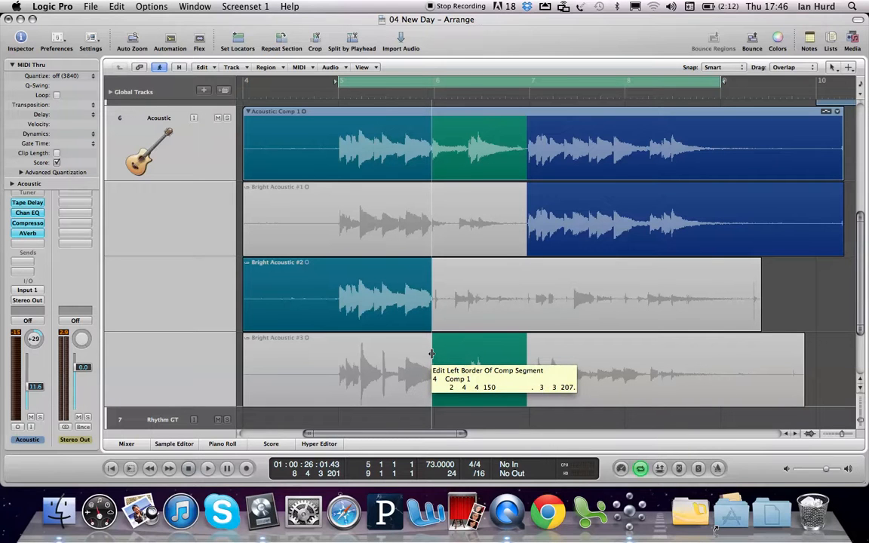
left_click_drag(431, 354, 431, 354)
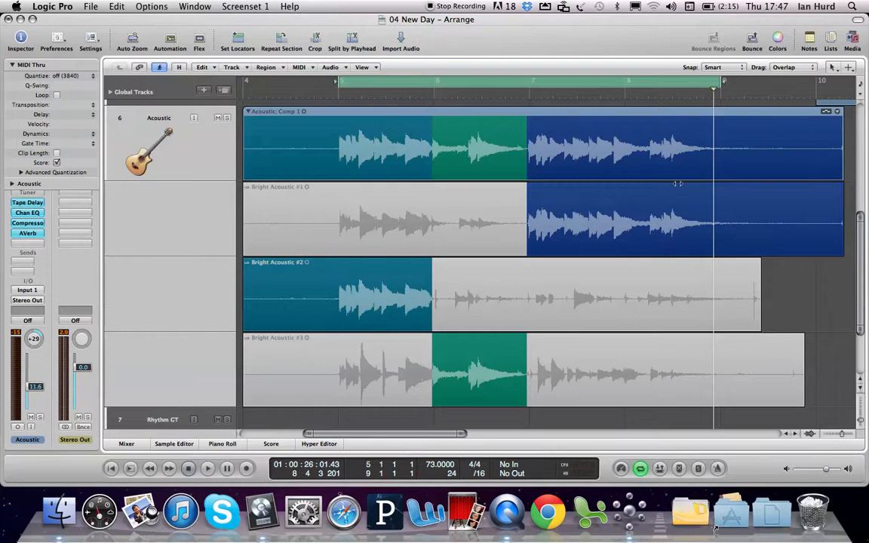
- Solo the Acoustic track and play the comp through the cycle range
left_click(610, 206)
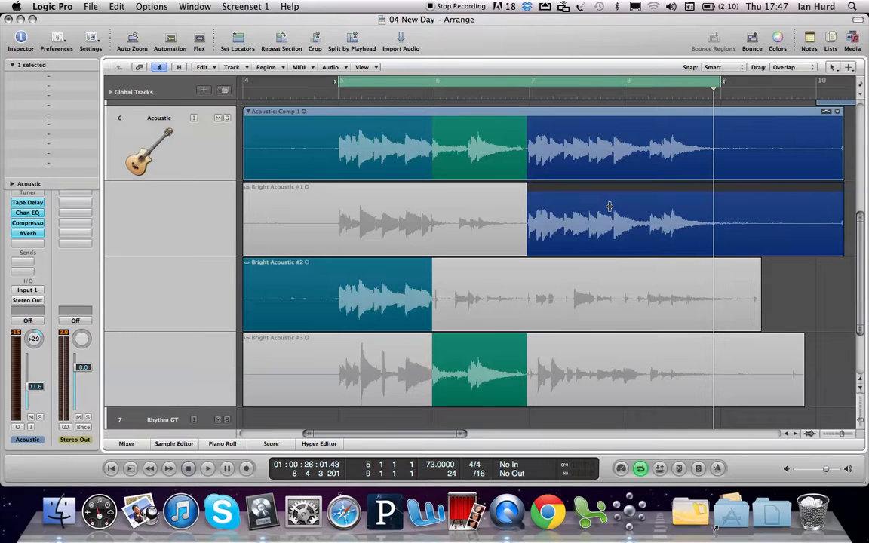
key("space")
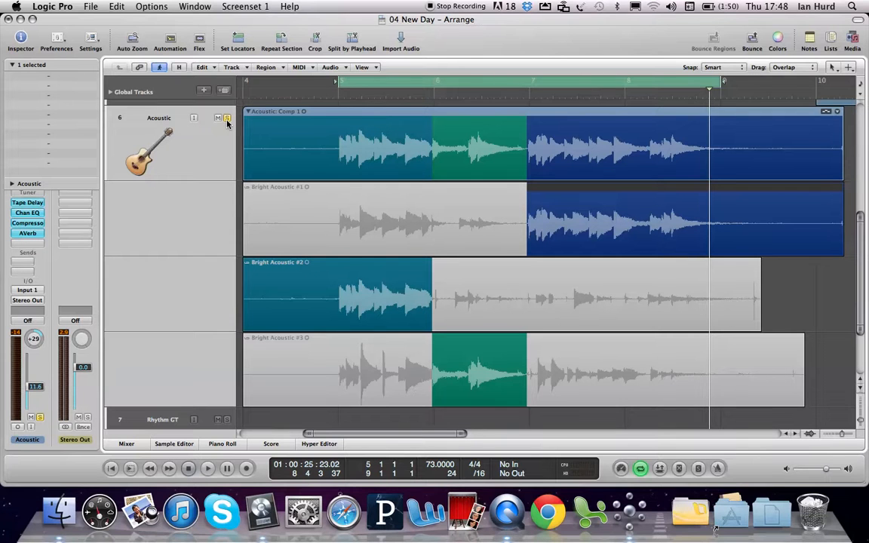
key("space")
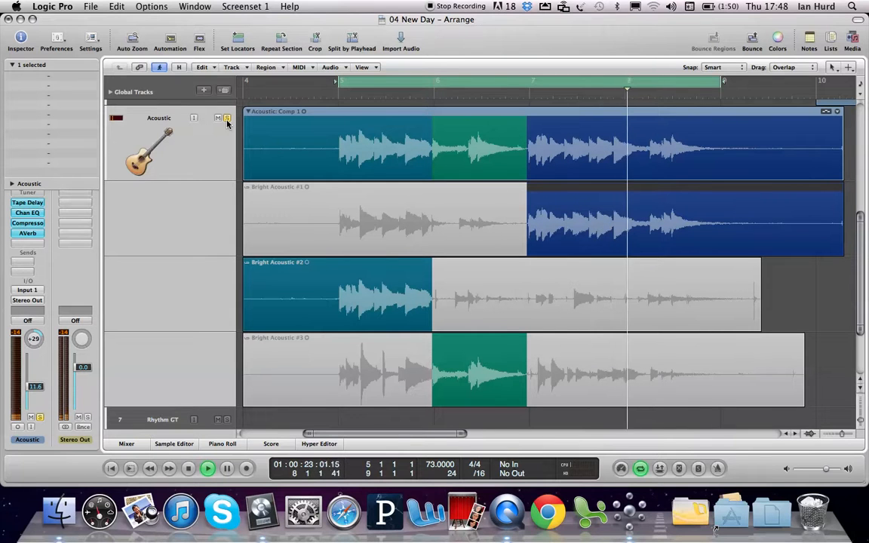
key("space")
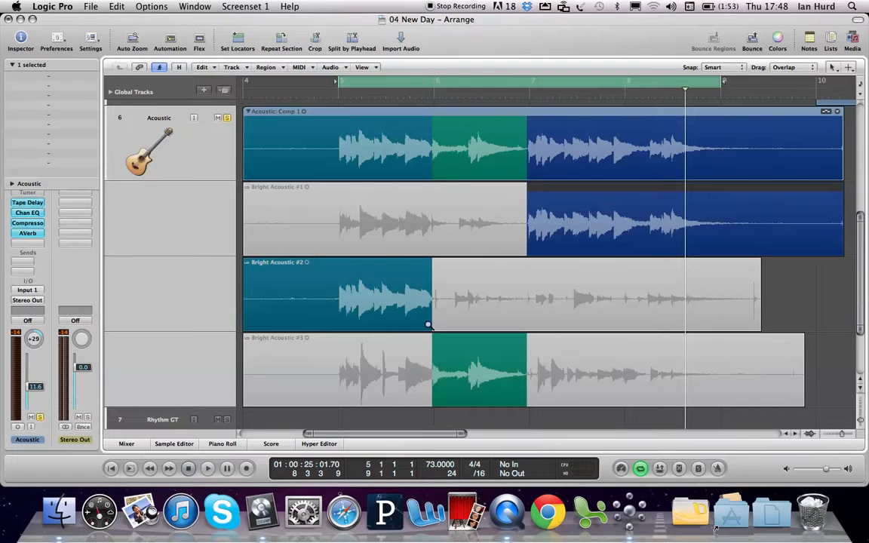
- Move the comp border between Bright Acoustic #2 and #3 slightly later, right before the #3 note attack near bar 6
left_click_drag(443, 310, 420, 274)
left_click_drag(420, 274, 419, 273)
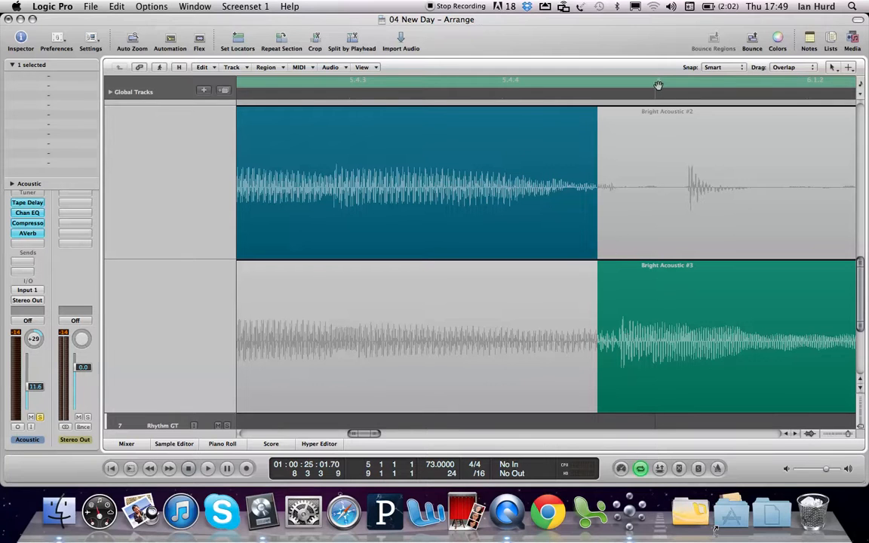
left_click_drag(597, 293, 617, 292)
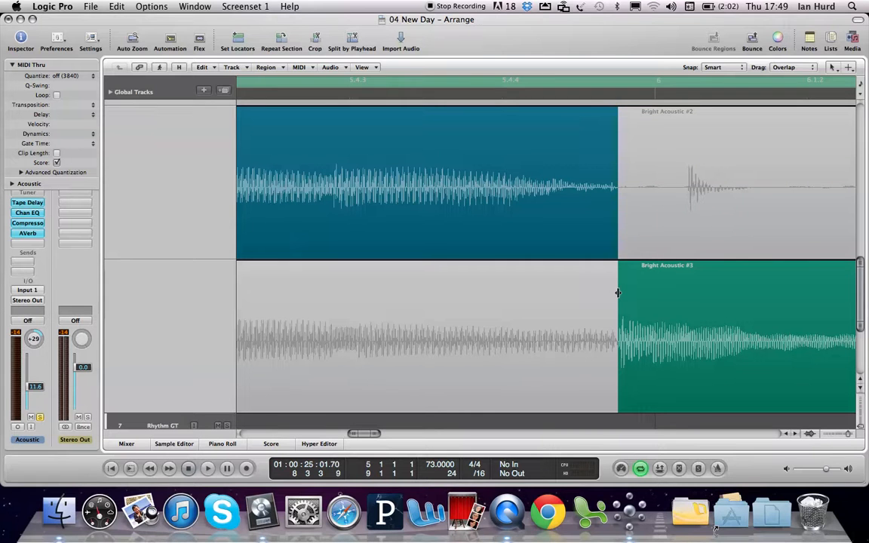
left_click(604, 193, "ctrl+alt")
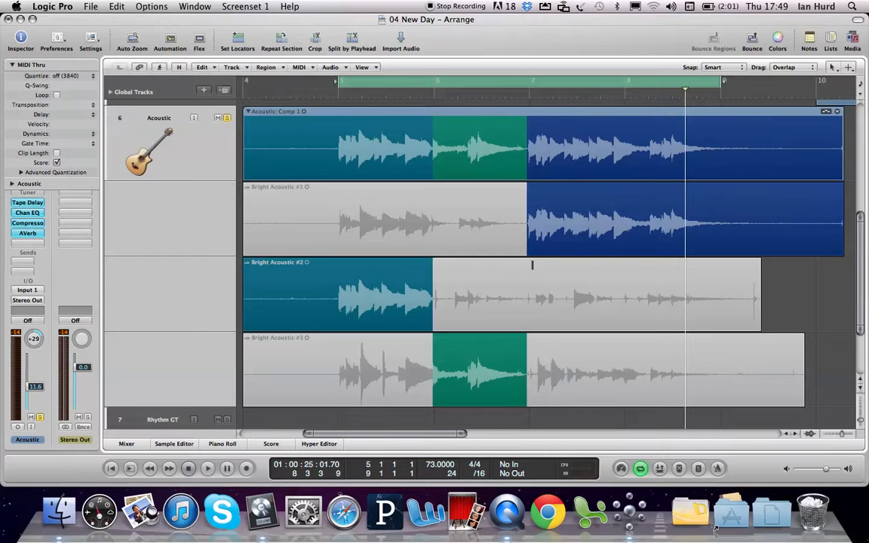
- Move the comp border between Bright Acoustic #3 and #1 earlier, into the quiet gap at about 6.4.4.77
left_click(521, 146, "ctrl+alt")
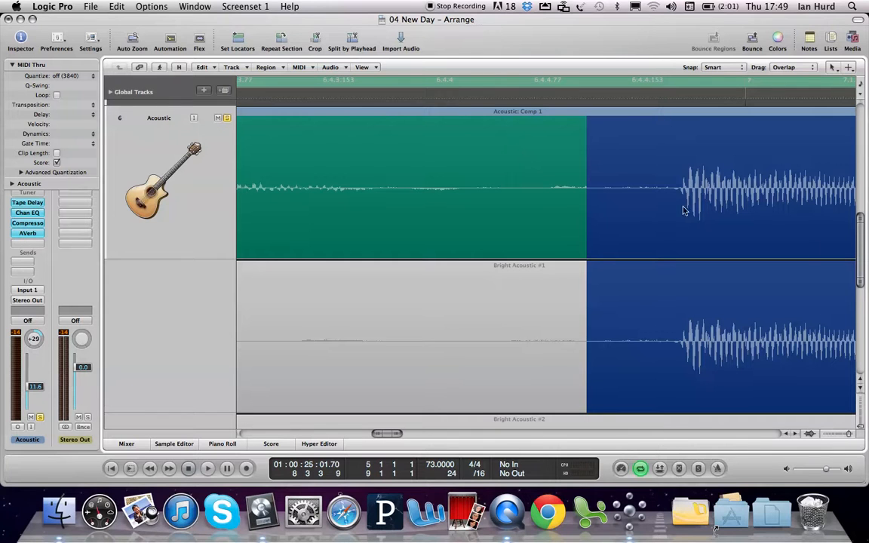
left_click_drag(859, 249, 843, 282)
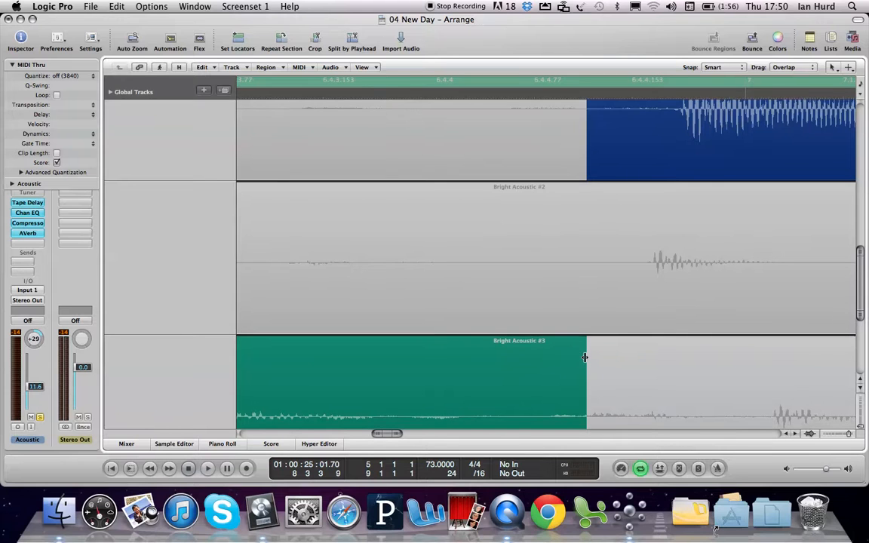
left_click_drag(584, 357, 542, 358)
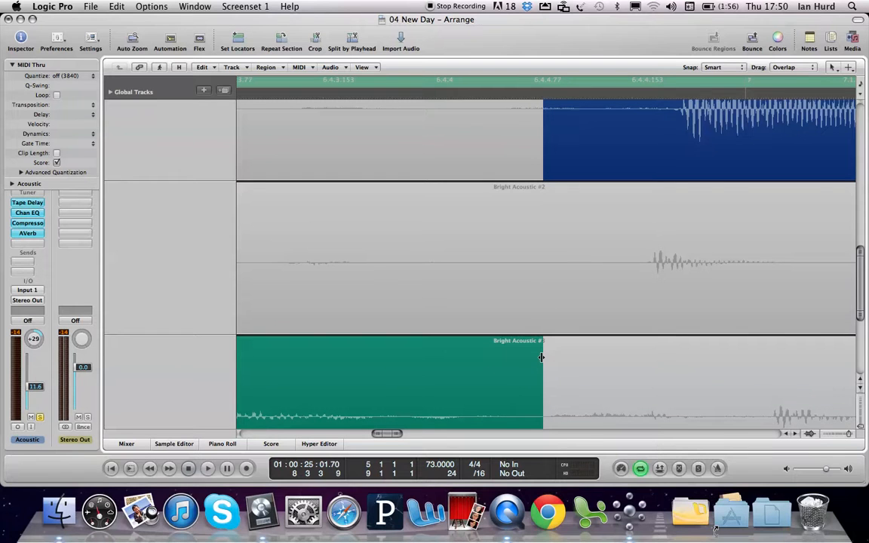
left_click(573, 302, "ctrl+alt")
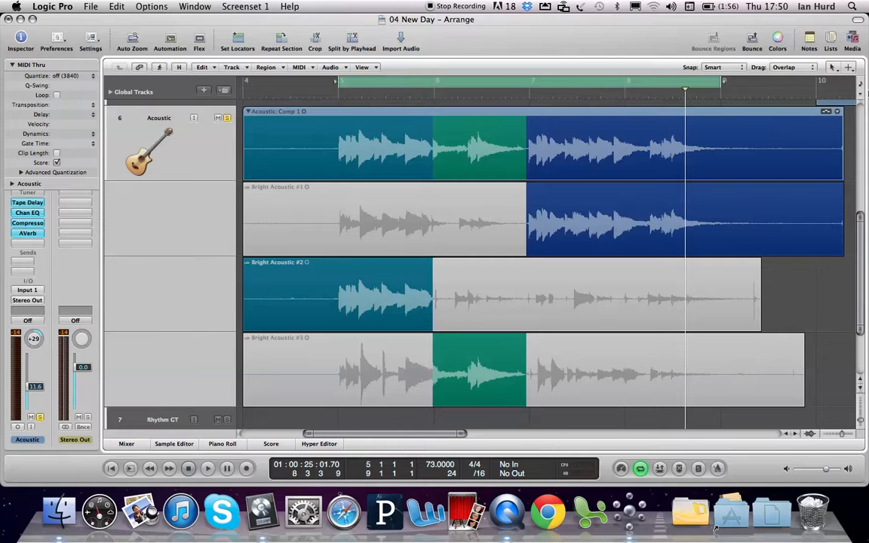
- Flatten the Acoustic take folder's Comp 1 into separate regions
left_click(836, 112)
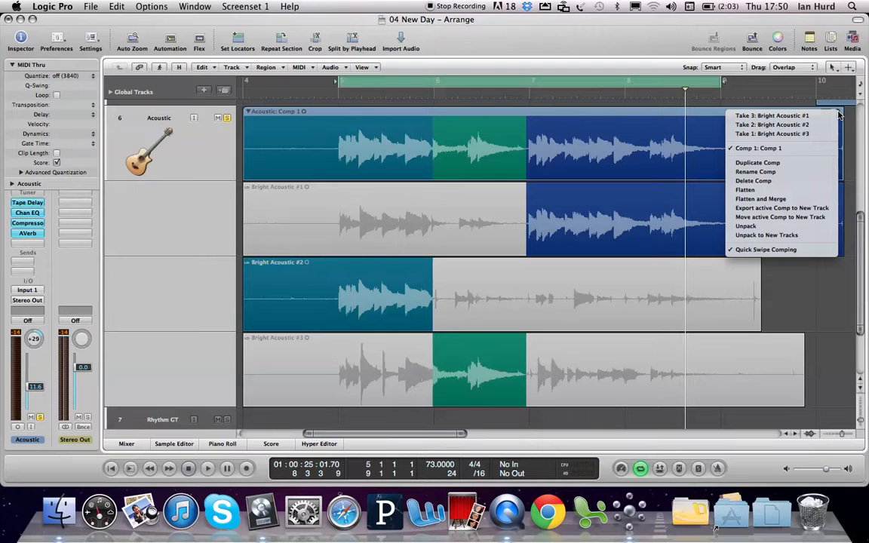
left_click(769, 191)
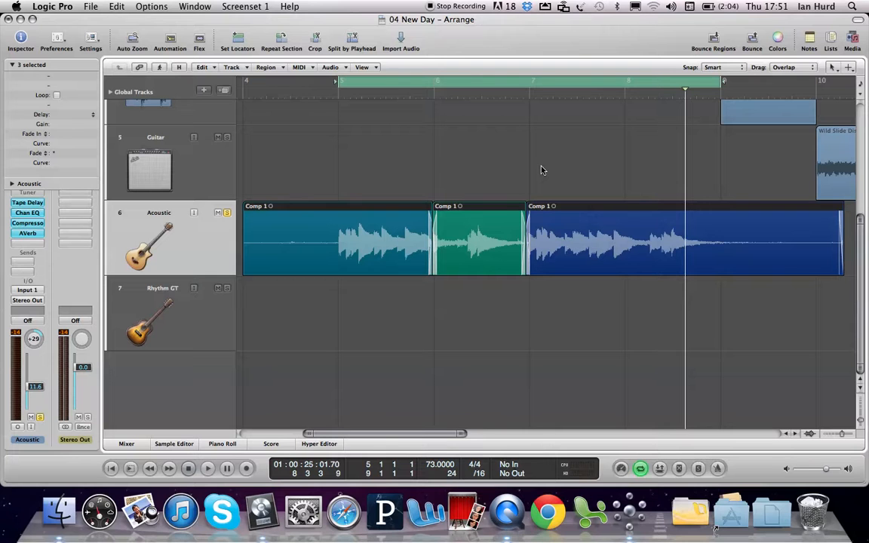
- Set the secondary tool to the Text Tool and open the first Comp 1 region in the Sample Editor
left_click(850, 67)
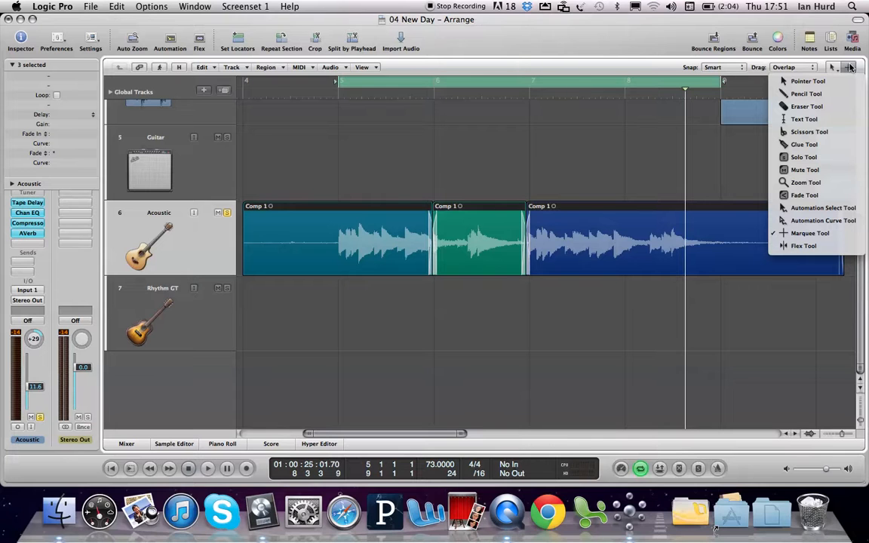
left_click(803, 120)
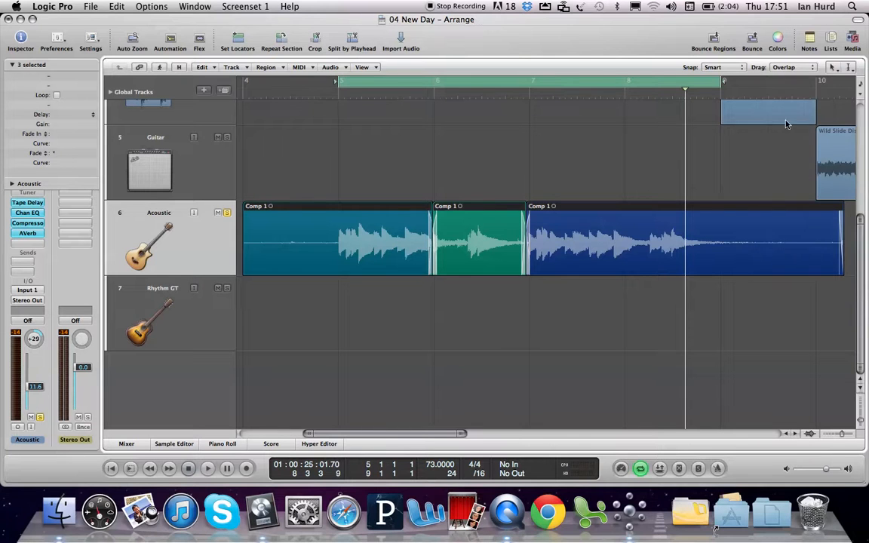
double_click(255, 209)
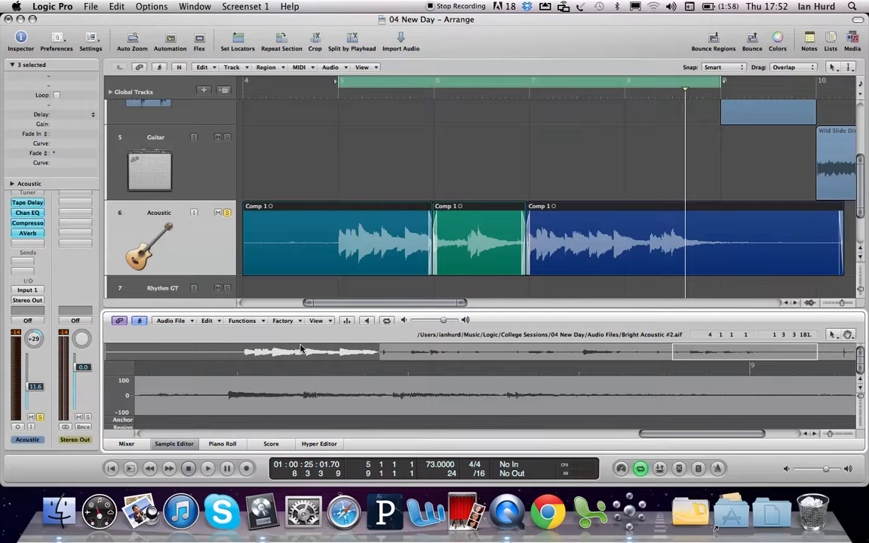
- Close the Sample Editor and rename the selected Comp 1 regions on the Acoustic track as Beginning
left_click(173, 444)
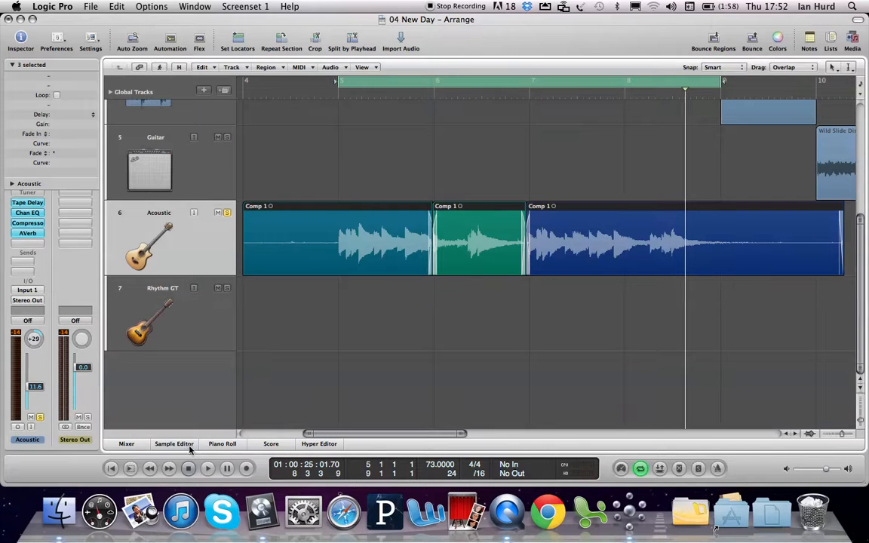
double_click(257, 206)
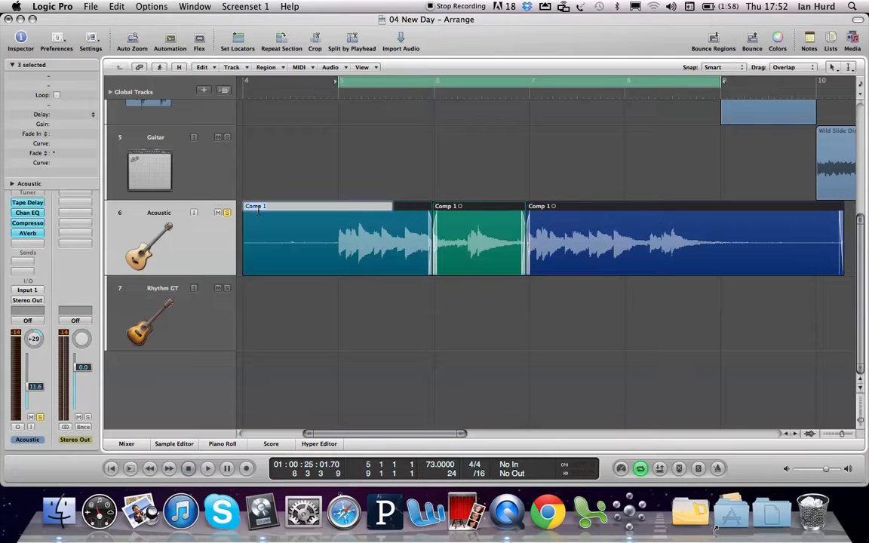
type("Beginning")
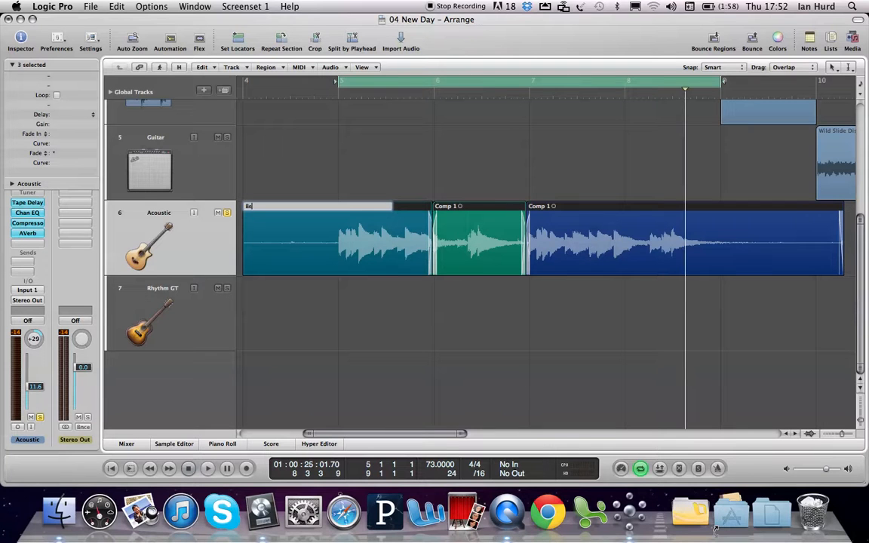
key("Return")
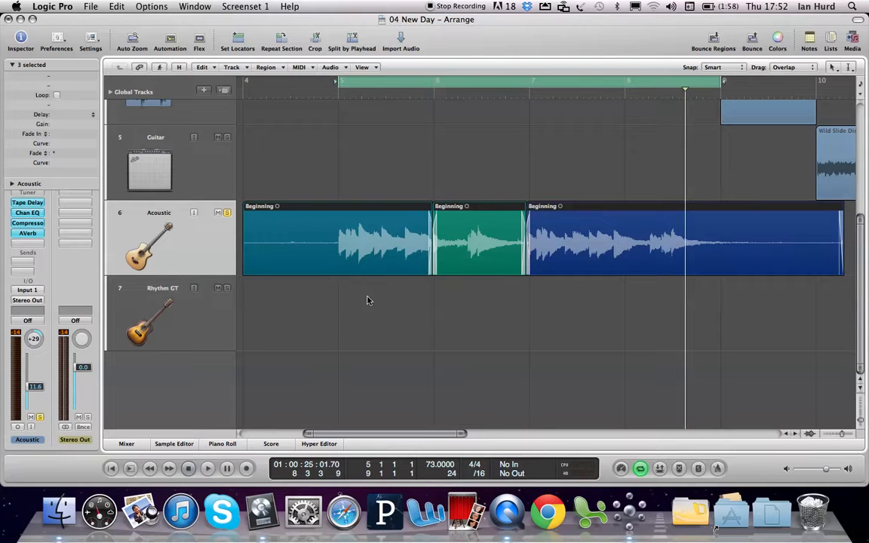
left_click(424, 301)
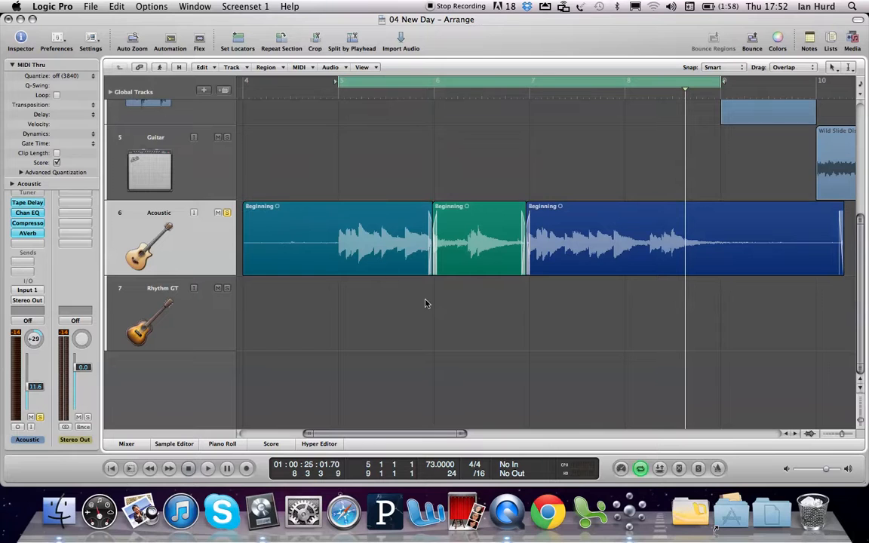
- Rename the green region between bars 6 and 7 on the Acoustic track as Middle
double_click(447, 208)
type("M<iddle")
key("BackSpace")
key("BackSpace")
key("BackSpace")
key("BackSpace")
key("BackSpace")
type("idd")
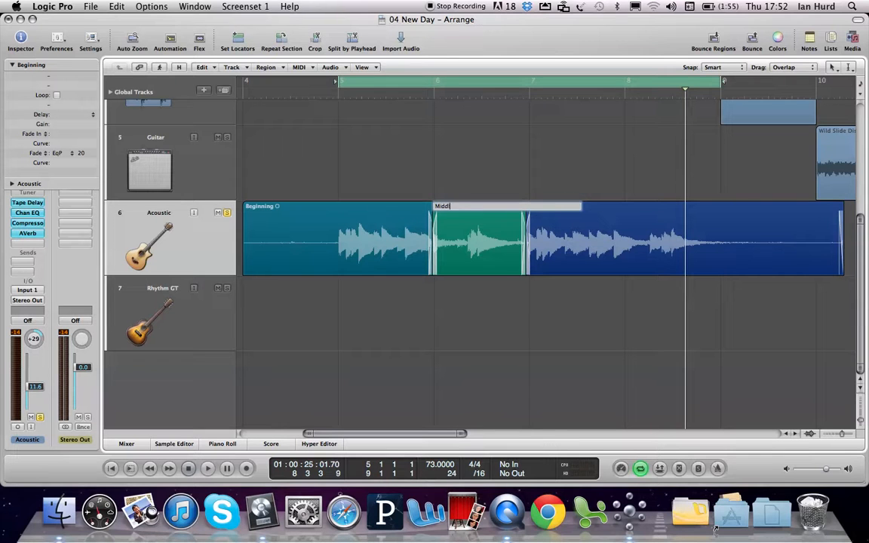
type("le")
key("Return")
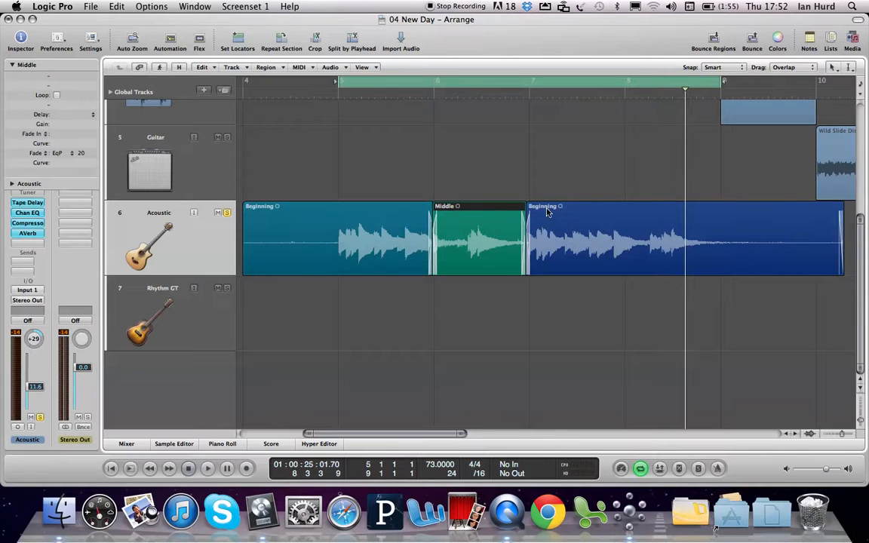
- Rename the last region on the Acoustic track as End and clear the region selection
double_click(546, 208)
type("End")
key("Return")
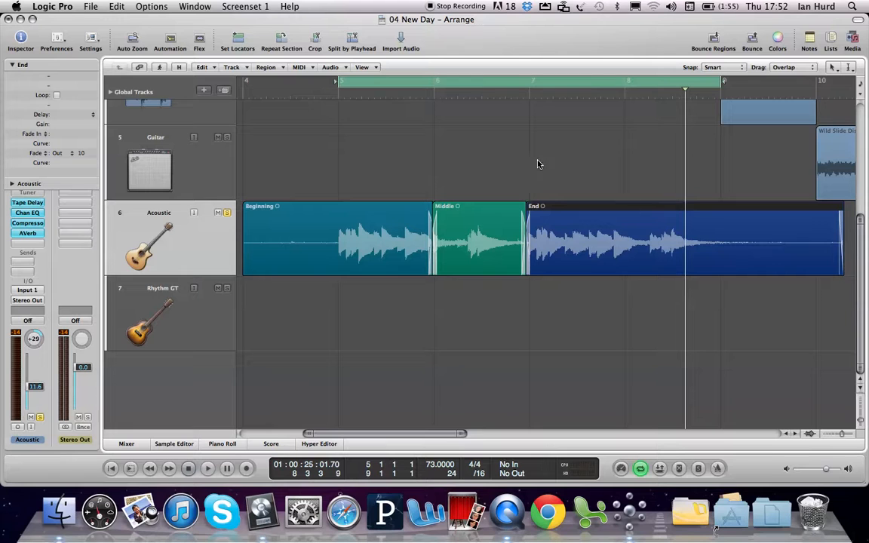
left_click(511, 162)
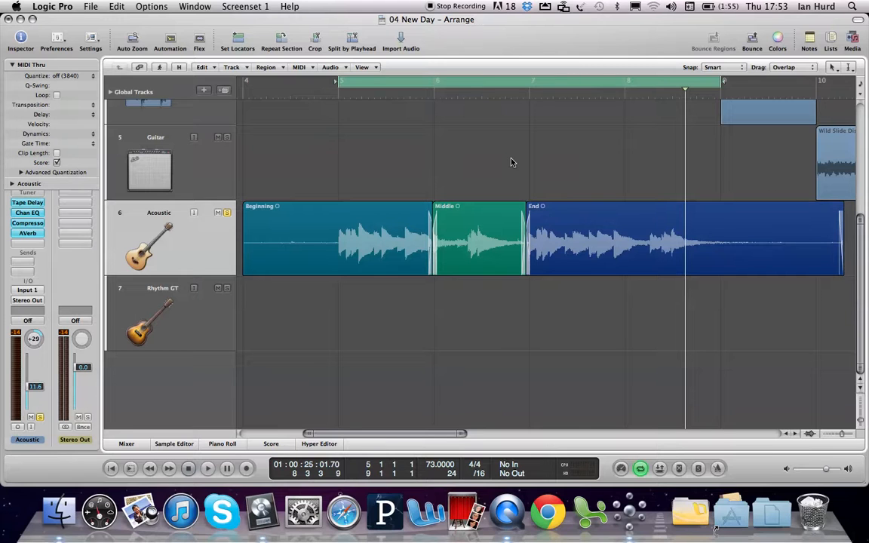
- Switch the main tool to the Solo Tool and audition the Beginning, End and Middle regions separately
key("Escape")
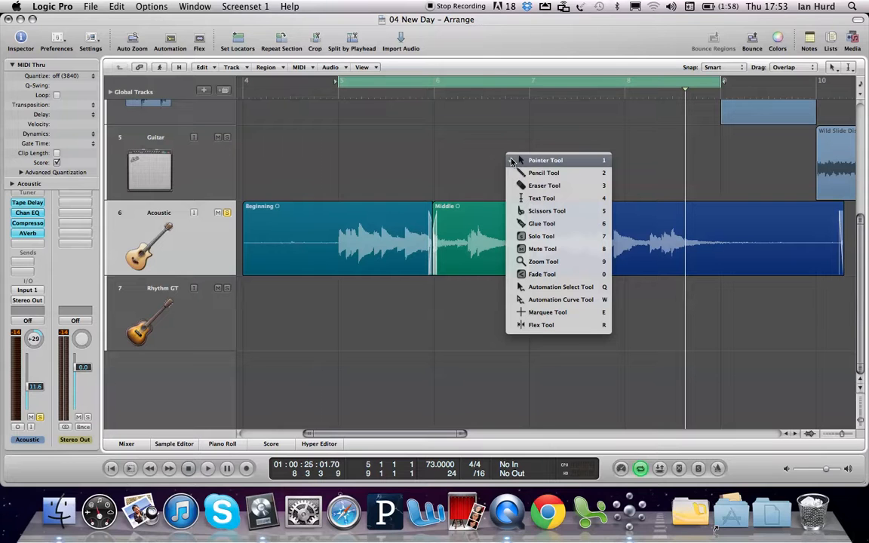
left_click(546, 237)
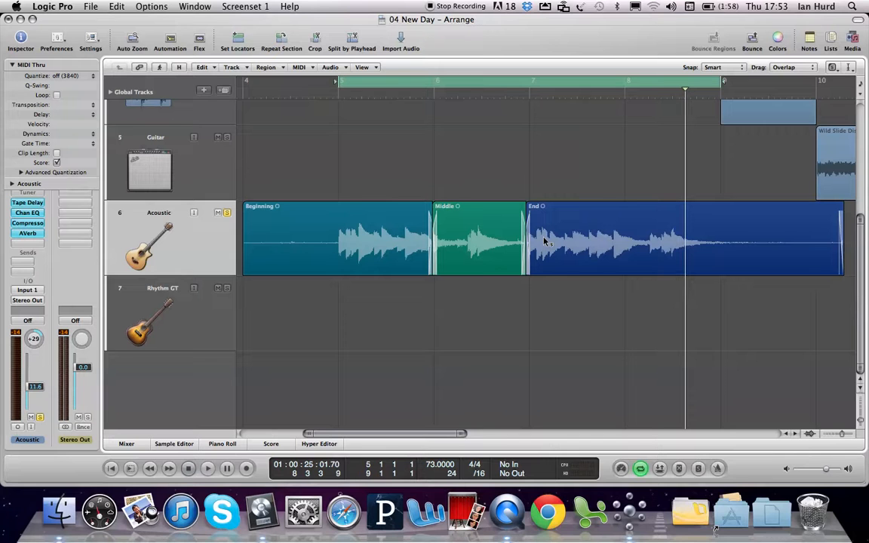
left_click(338, 219)
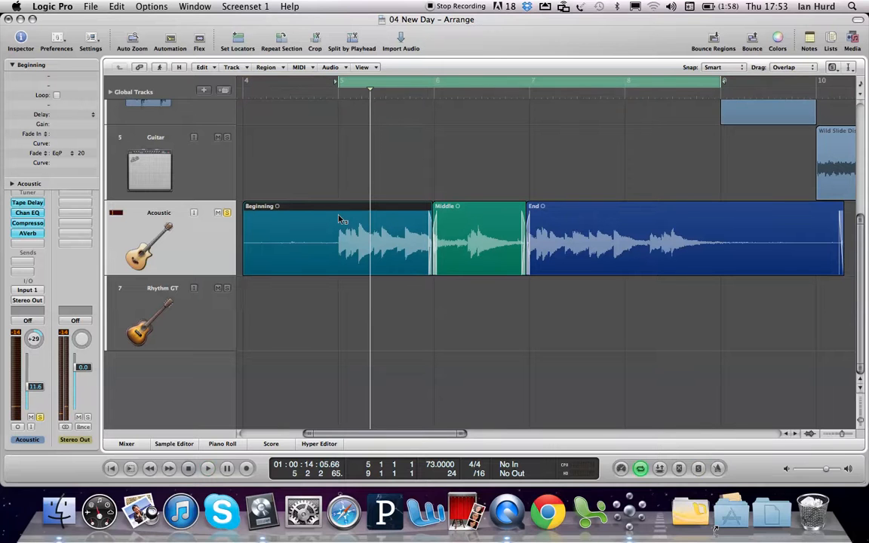
left_click(593, 237)
key("space")
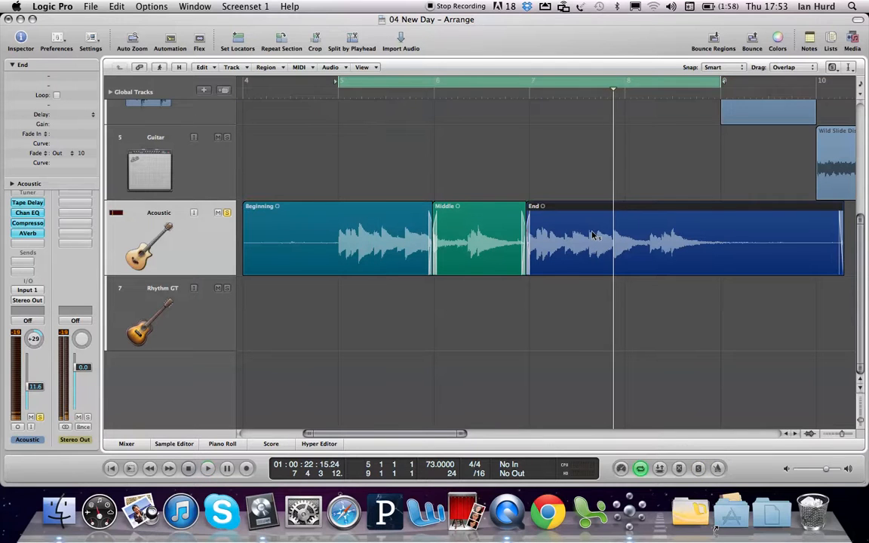
left_click(474, 236)
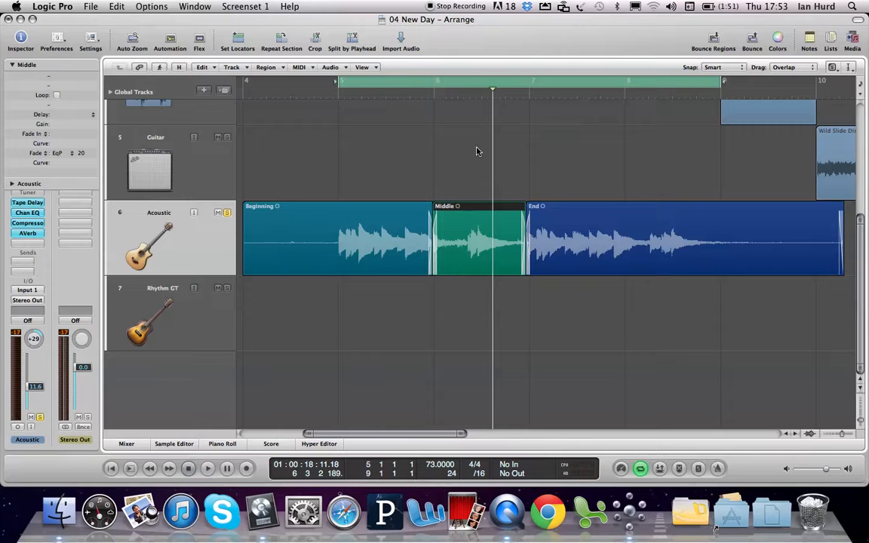
- Restore the Pointer Tool as the main tool and set the secondary tool to the Solo Tool
key("Escape")
left_click(465, 226)
key("Escape")
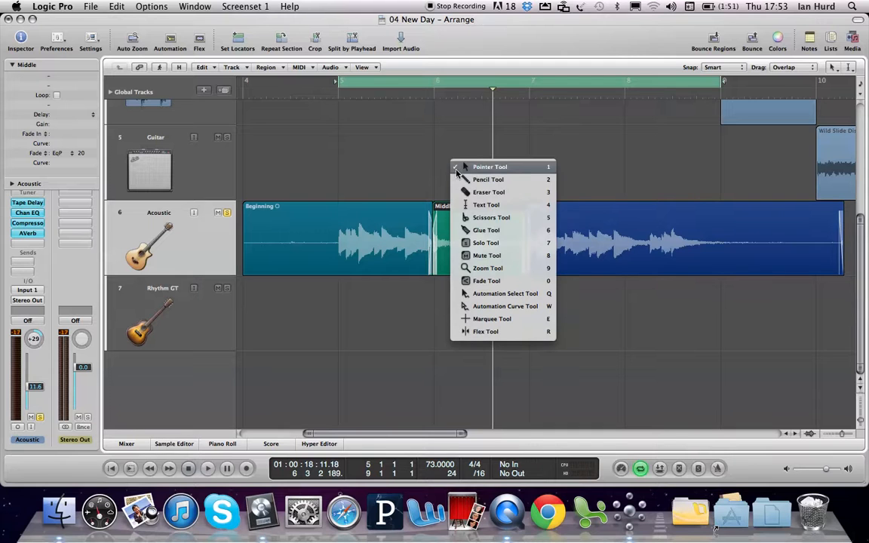
left_click(485, 243)
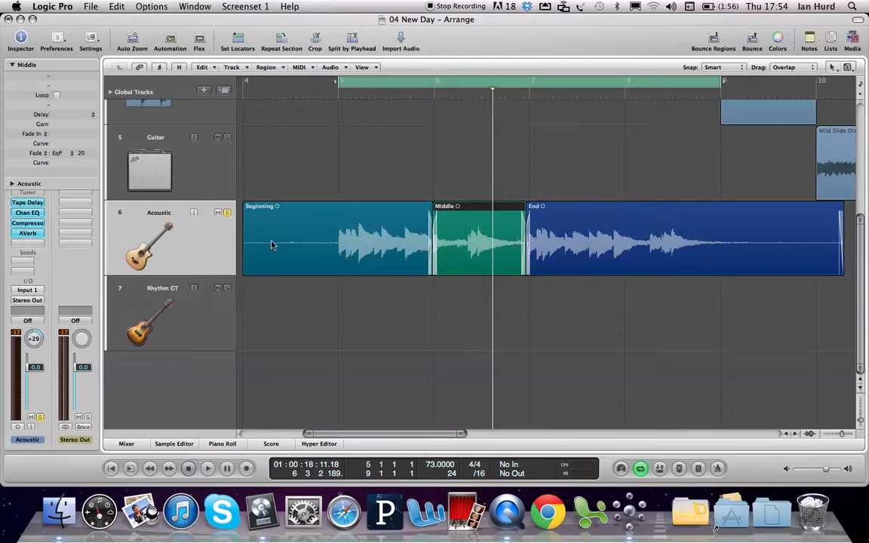
- Turn off the cycle area and shorten the End region on the Acoustic track so it ends at bar 9
left_click(385, 77)
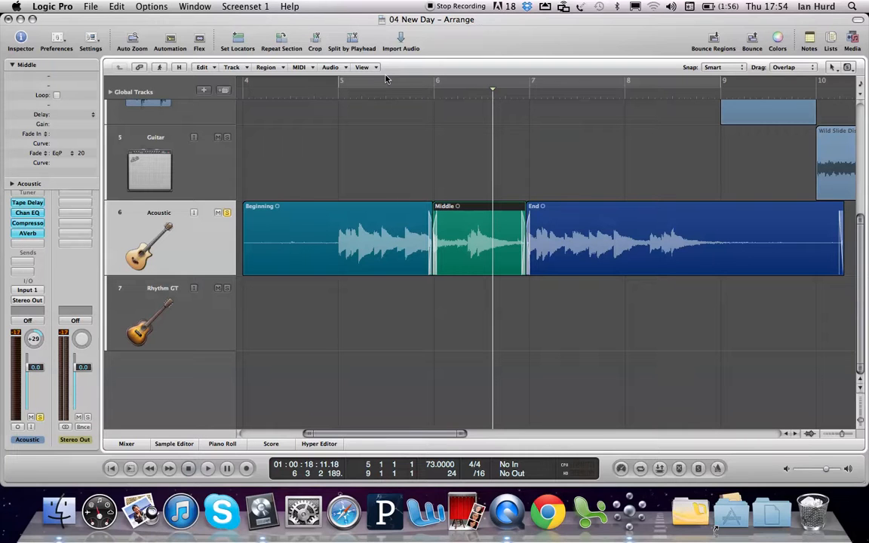
left_click(647, 216)
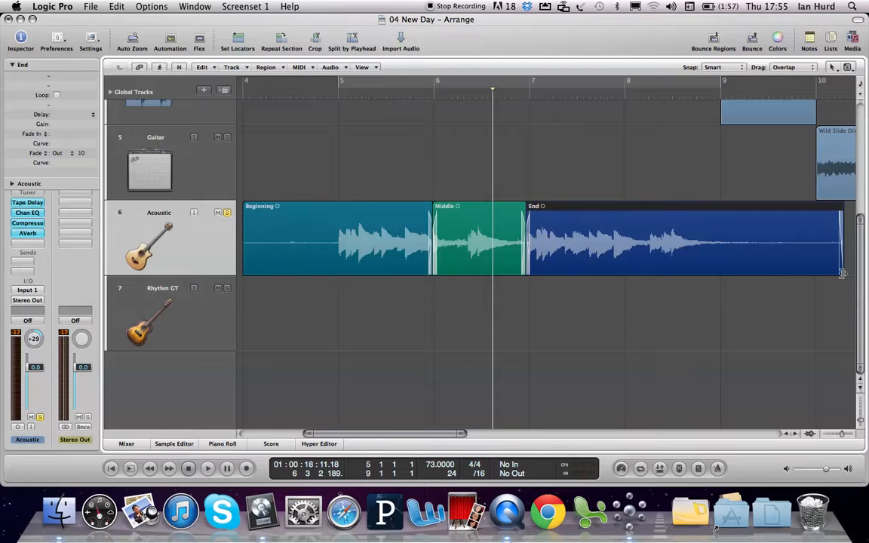
left_click_drag(841, 273, 720, 278)
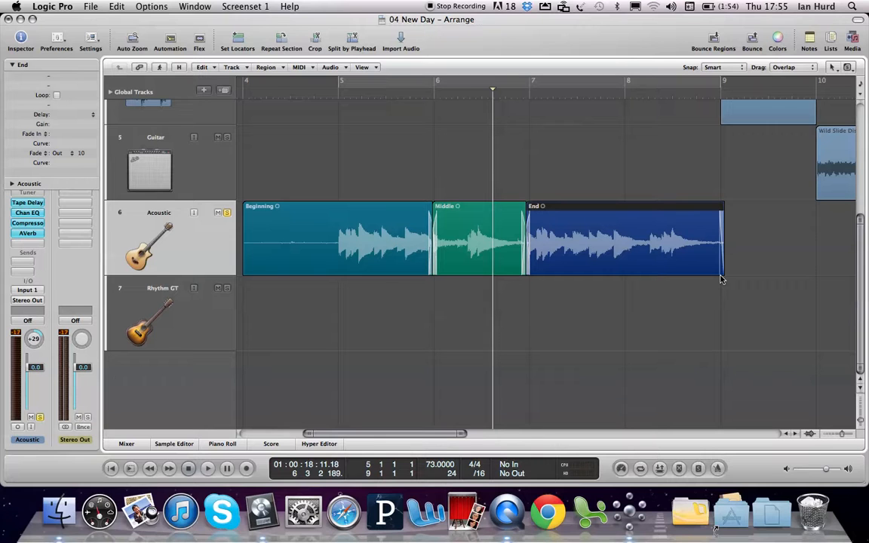
left_click_drag(718, 273, 722, 274)
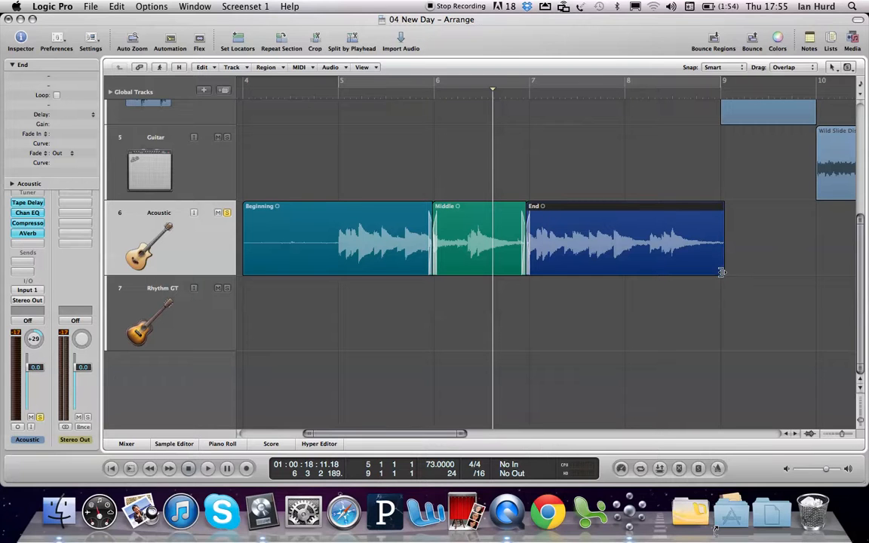
key("super+z")
left_click_drag(722, 269, 618, 274)
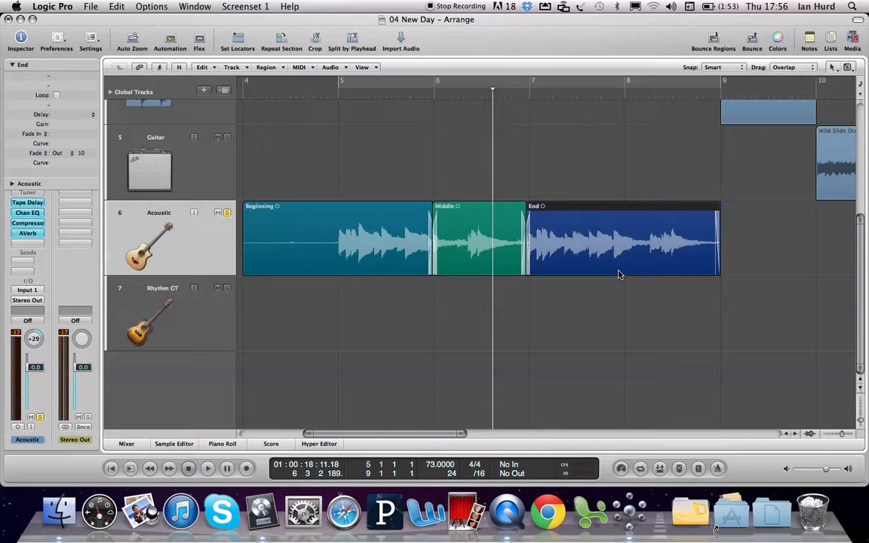
- Play the song from just before bar 8 and again from just after bar 7 to check the trimmed ending
left_click(620, 93)
key("space")
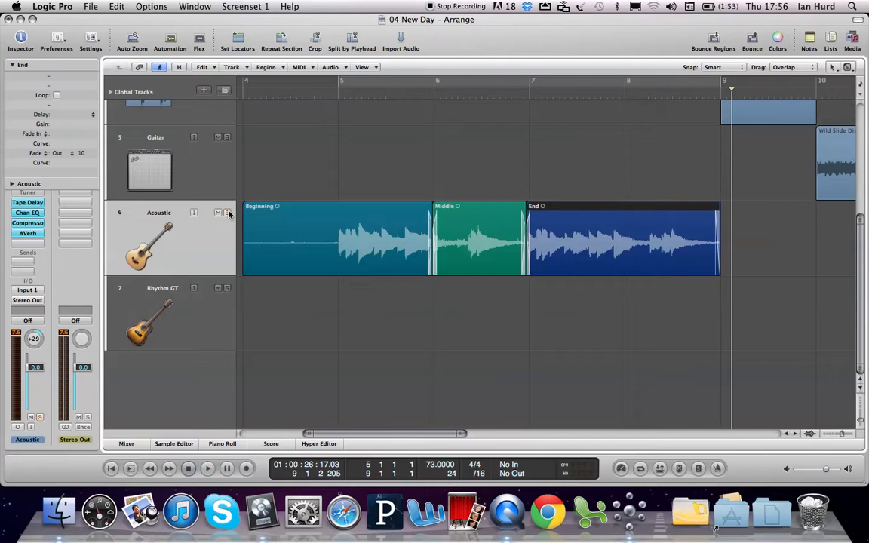
double_click(549, 95)
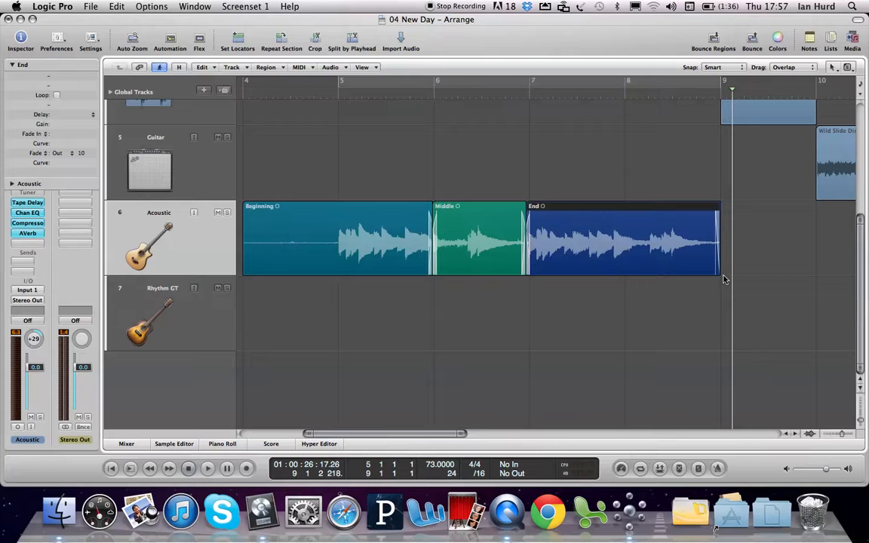
- Use the Fade Tool to give the tail of the End region a fade-out of 432 with a curve of 39
left_click_drag(725, 277, 691, 190)
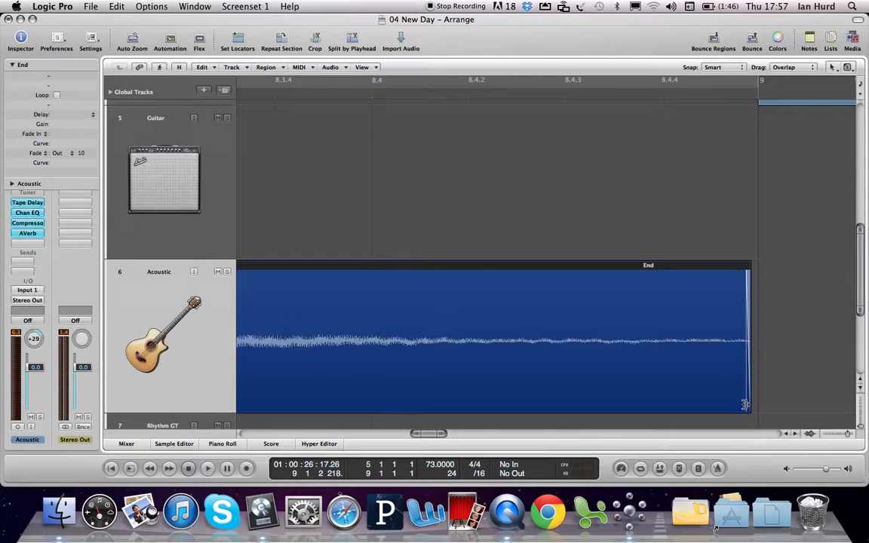
key("Escape")
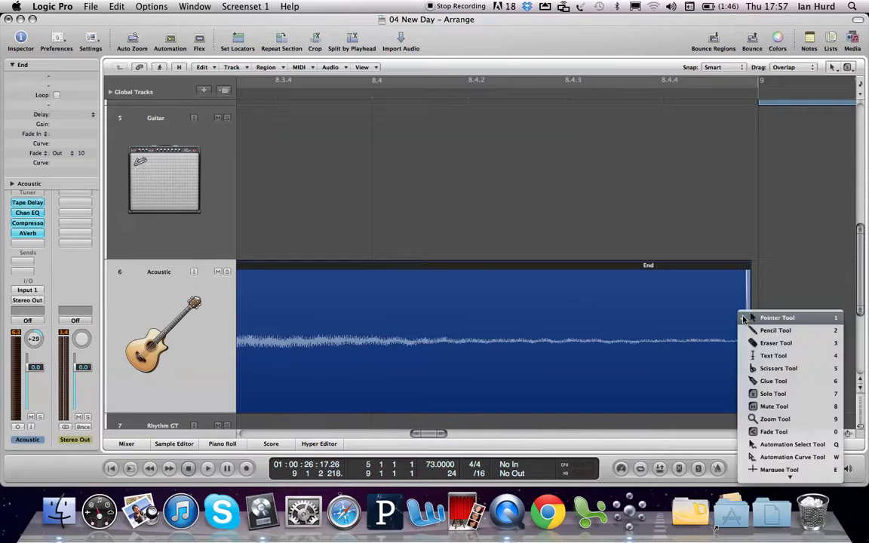
left_click(773, 423)
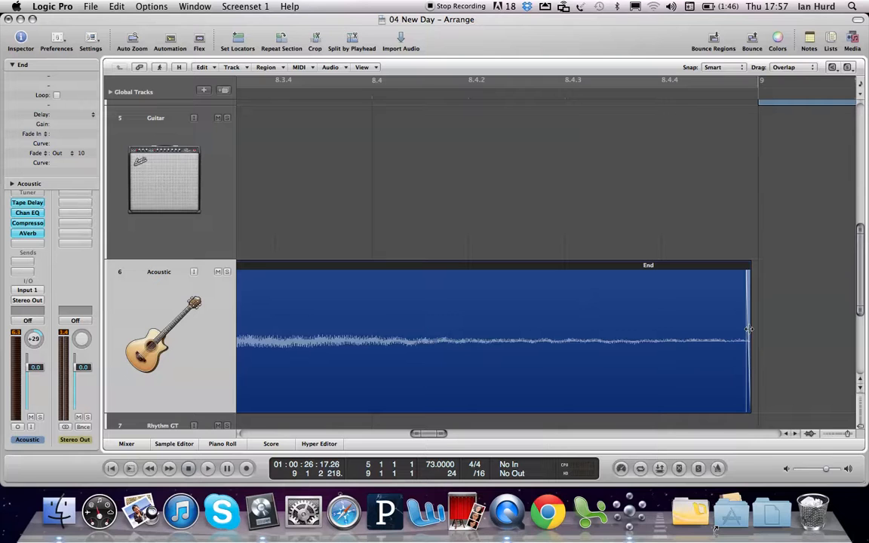
left_click_drag(749, 329, 722, 284)
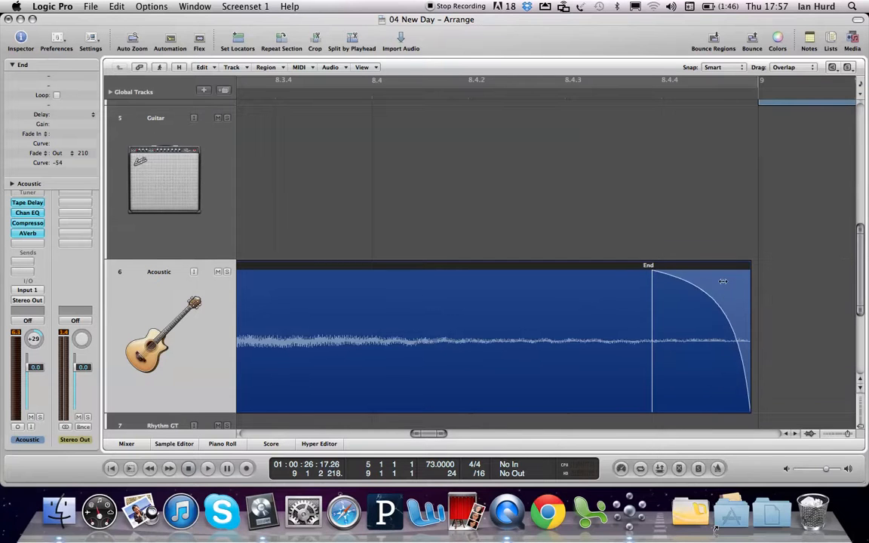
left_click_drag(714, 428, 547, 393)
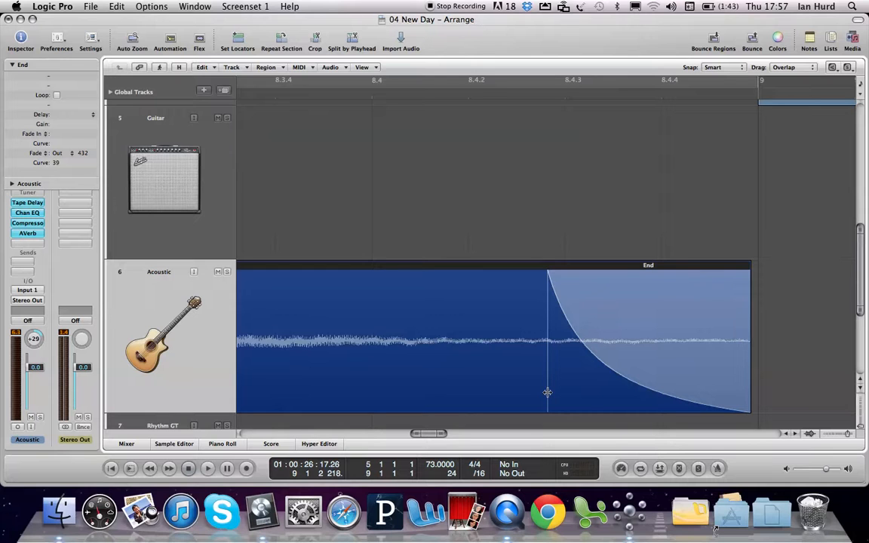
left_click(615, 213)
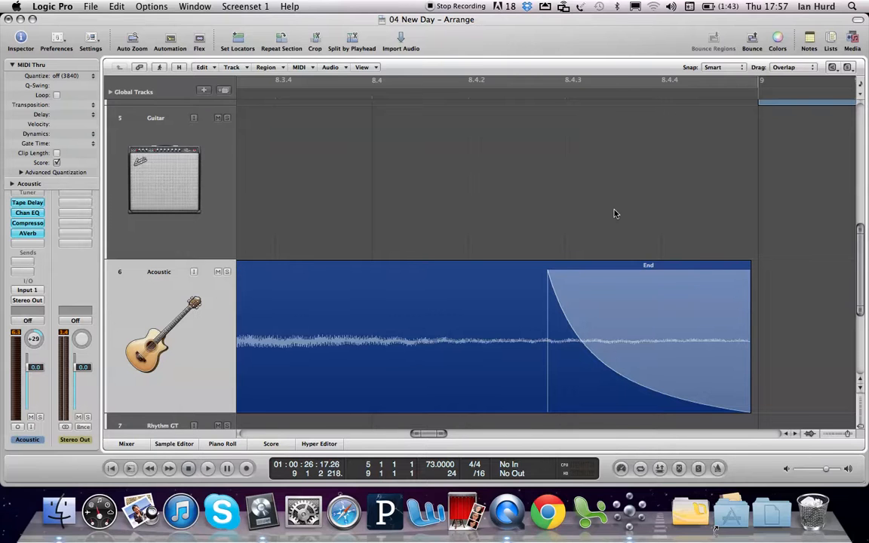
key("z")
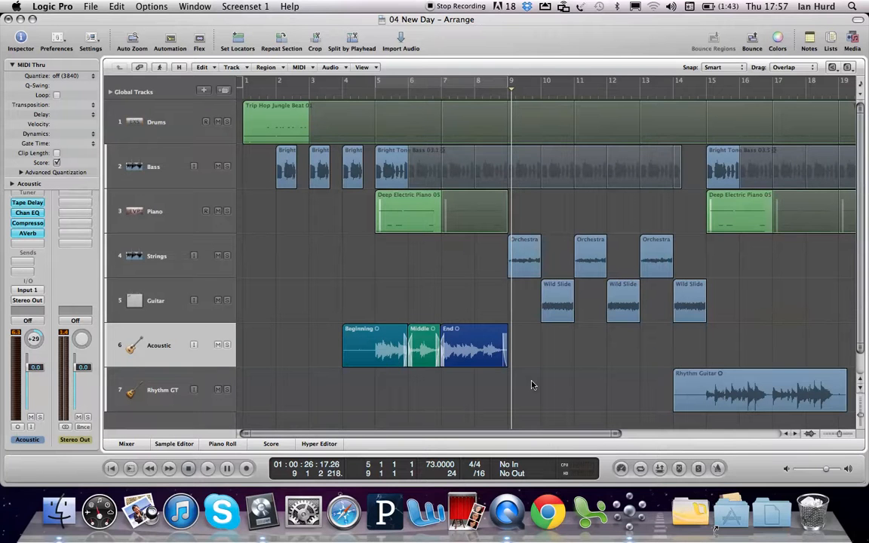
- Restore the Pointer Tool as the main tool and set the secondary tool to the Marquee Tool for the Rhythm Guitar region
left_click_drag(530, 380, 339, 299)
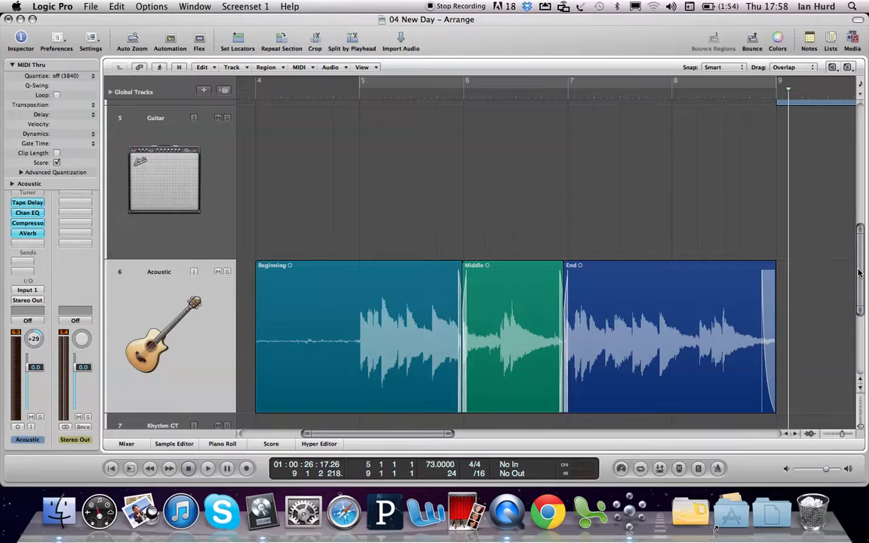
left_click_drag(862, 274, 862, 315)
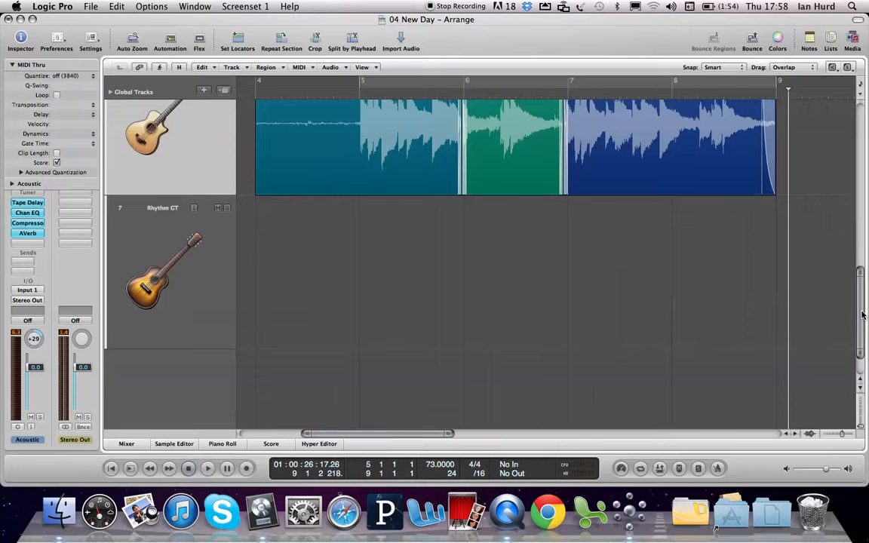
left_click(620, 294, "ctrl+alt")
left_click(620, 294, "ctrl+alt")
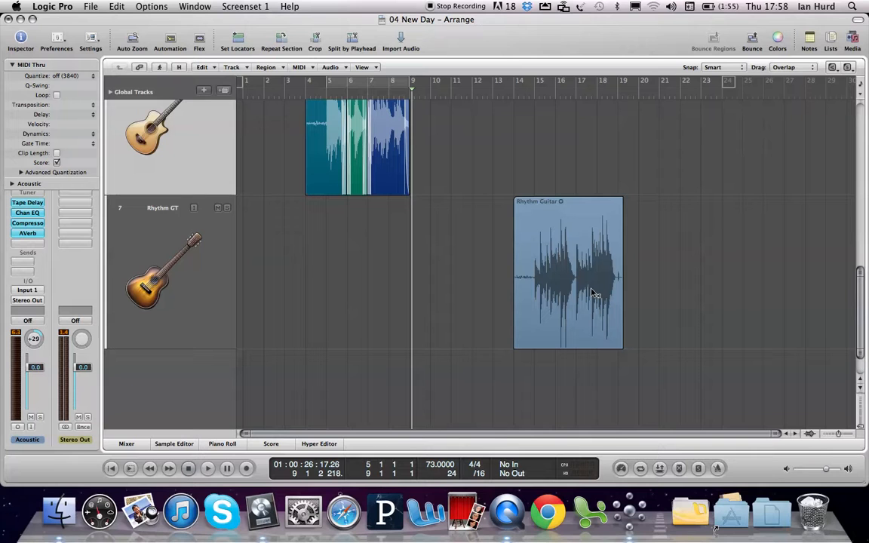
key("Escape")
key("Escape")
key("Escape")
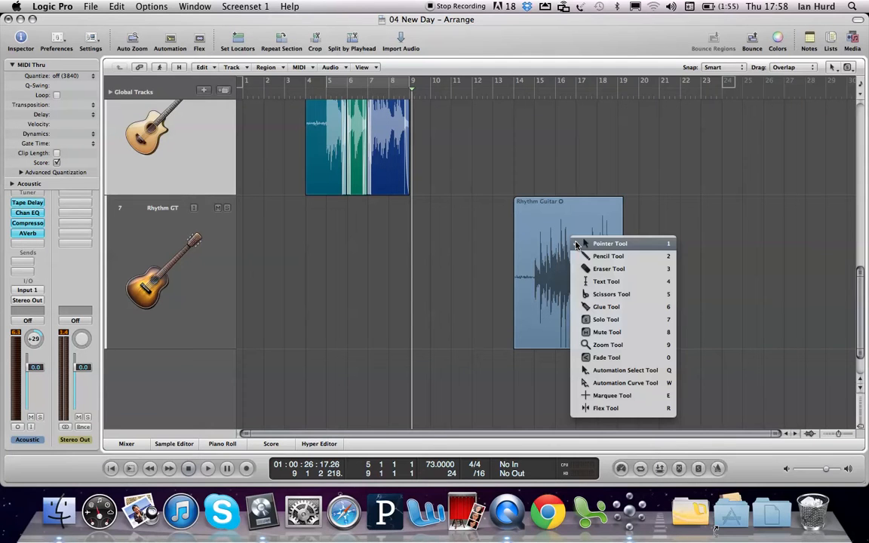
left_click(604, 398)
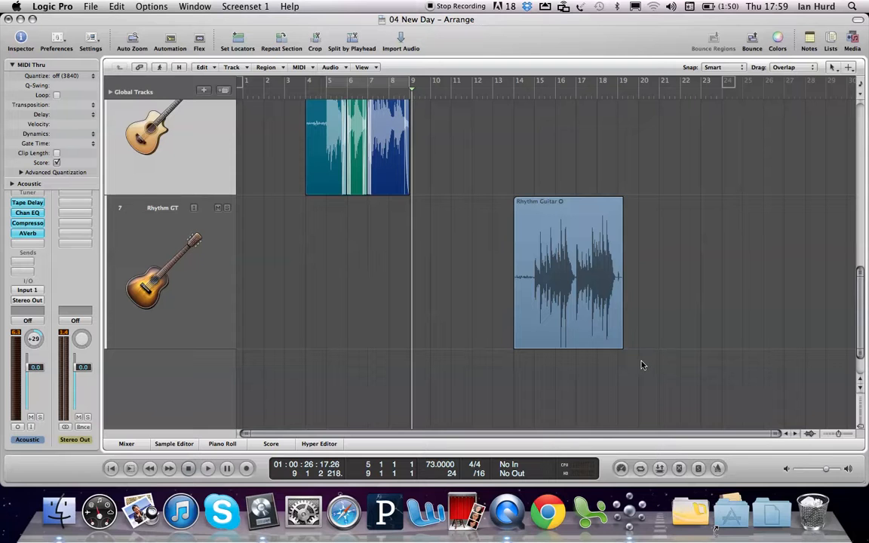
- Marquee-select bars 15 to 19 of the Rhythm Guitar region and place a copy of the selection at bar 19
left_click_drag(637, 360, 531, 194)
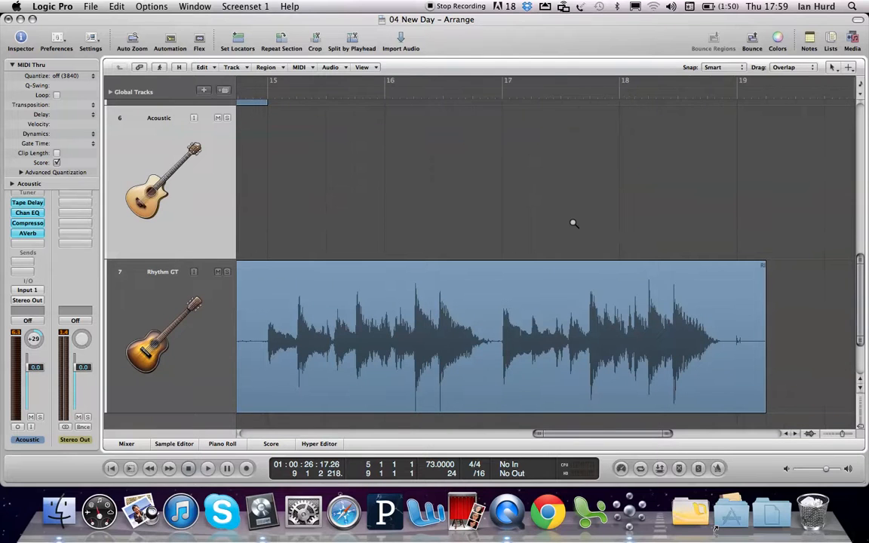
key("ctrl+Left")
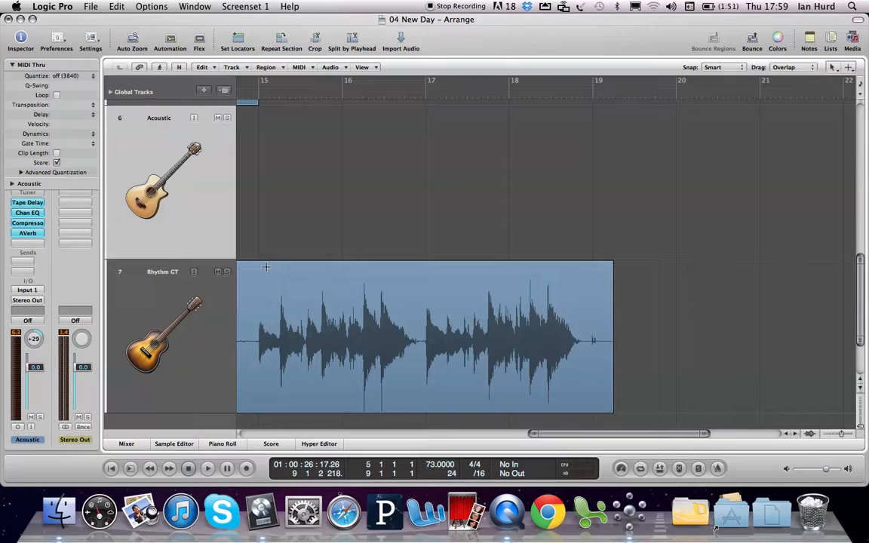
left_click_drag(259, 268, 592, 296)
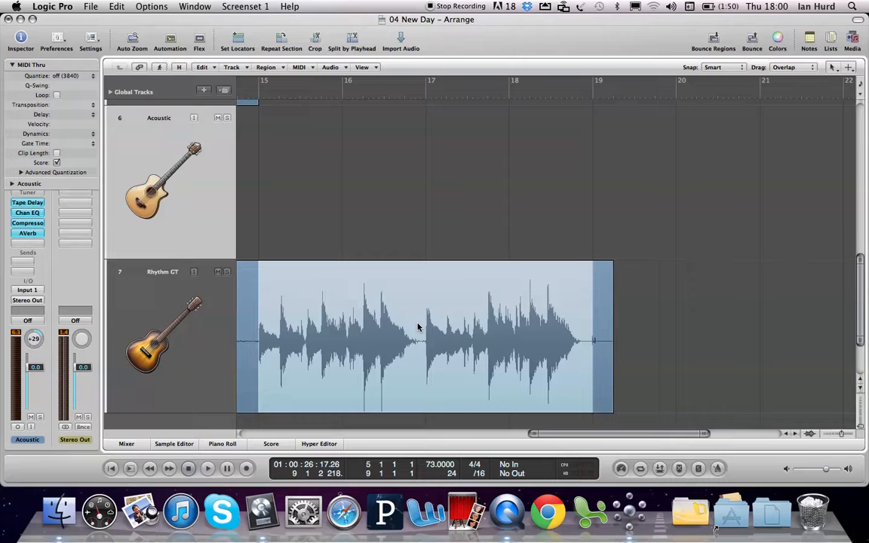
left_click_drag(417, 326, 750, 332)
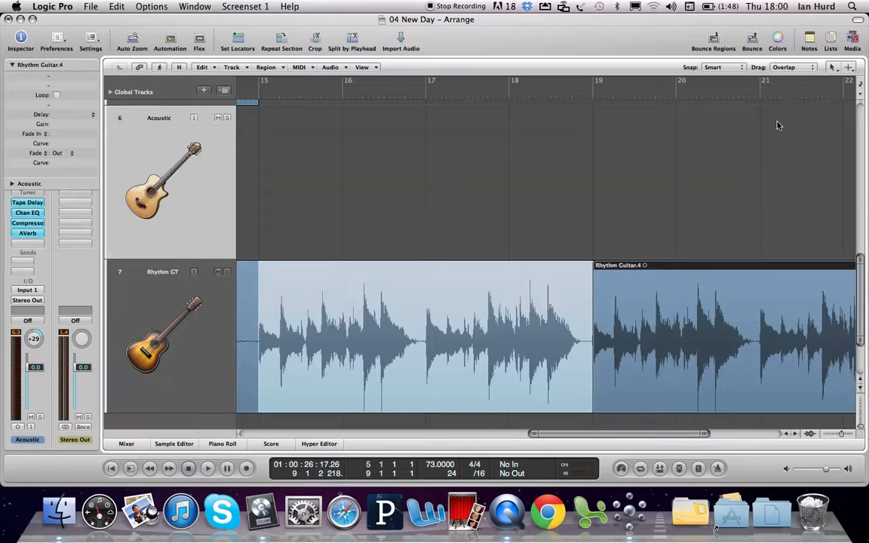
- Set the Drag mode to No Overlap and remove the copied Rhythm Guitar region at bar 19
left_click(789, 67)
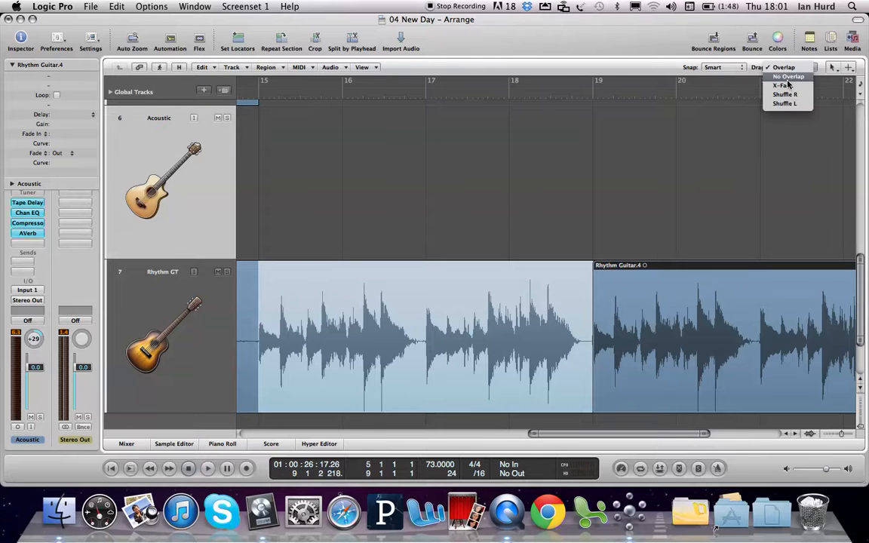
left_click(788, 76)
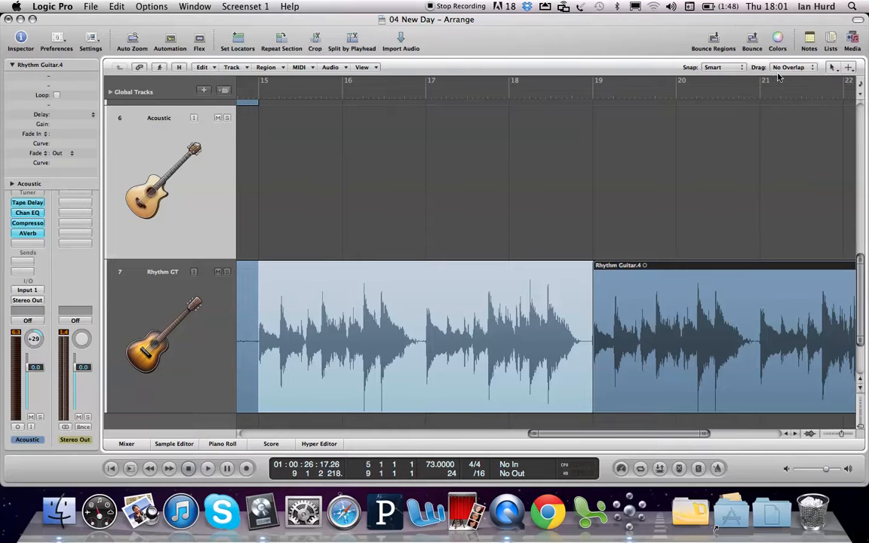
left_click(641, 266)
left_click_drag(641, 266, 658, 266)
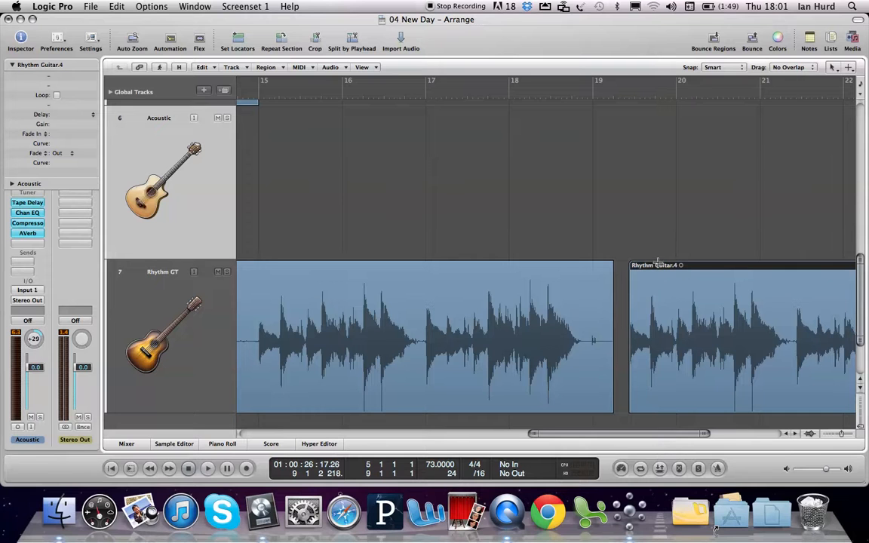
key("super+z")
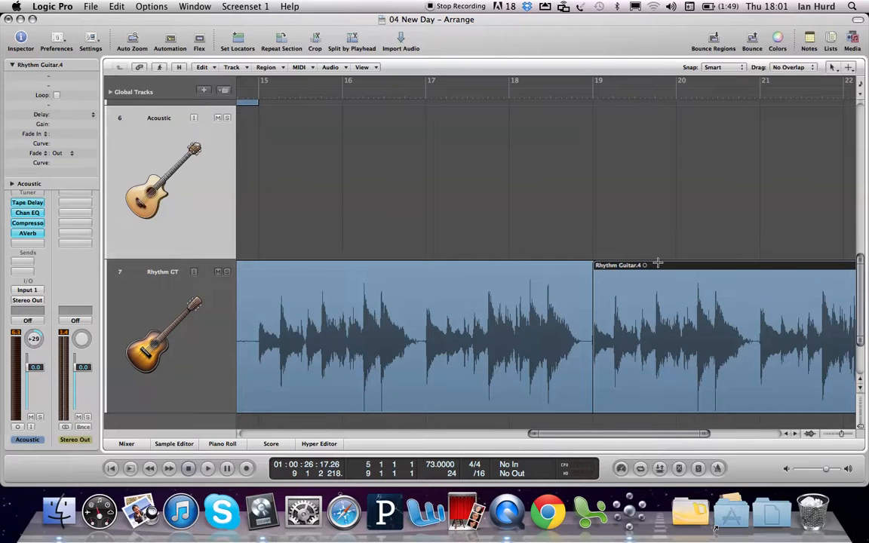
key("Delete")
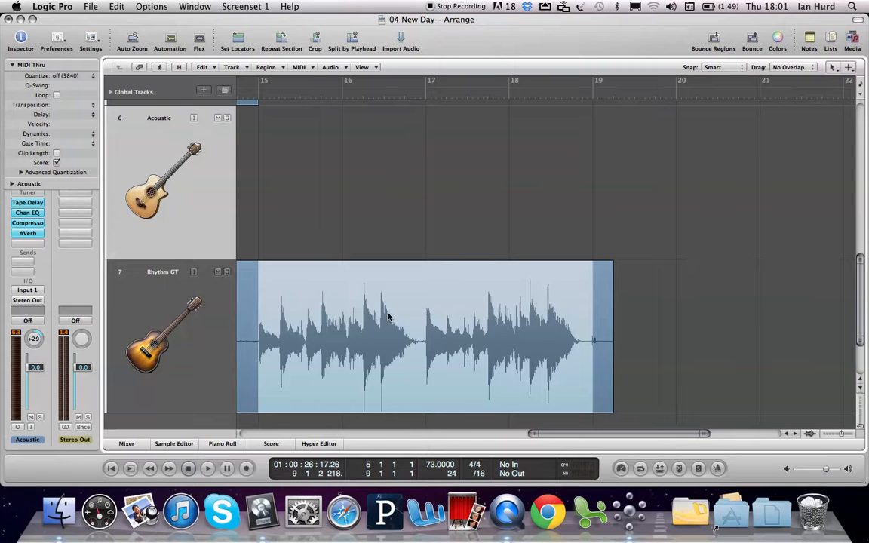
- Copy the selected bars 15 to 19 of the Rhythm Guitar region again so the copy starts at bar 19
left_click_drag(388, 316, 720, 307)
key("super+z")
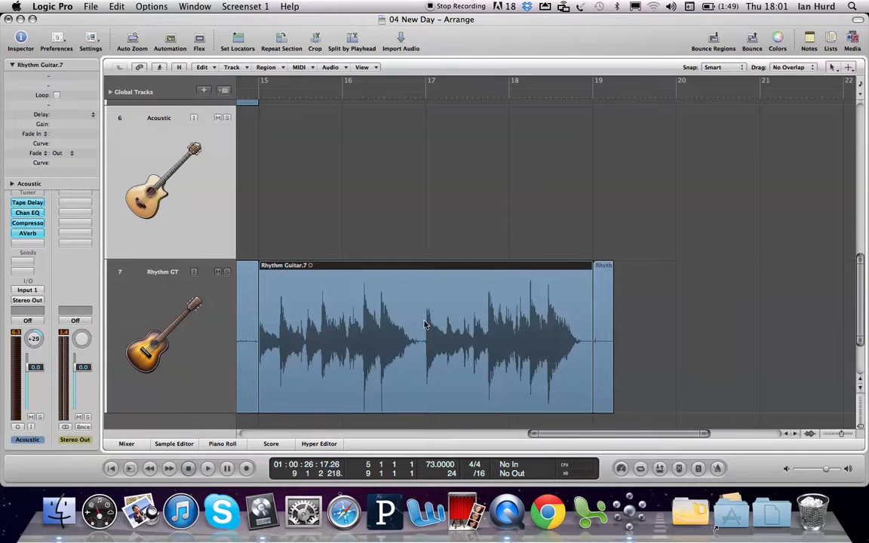
left_click_drag(421, 322, 718, 228)
key("super+z")
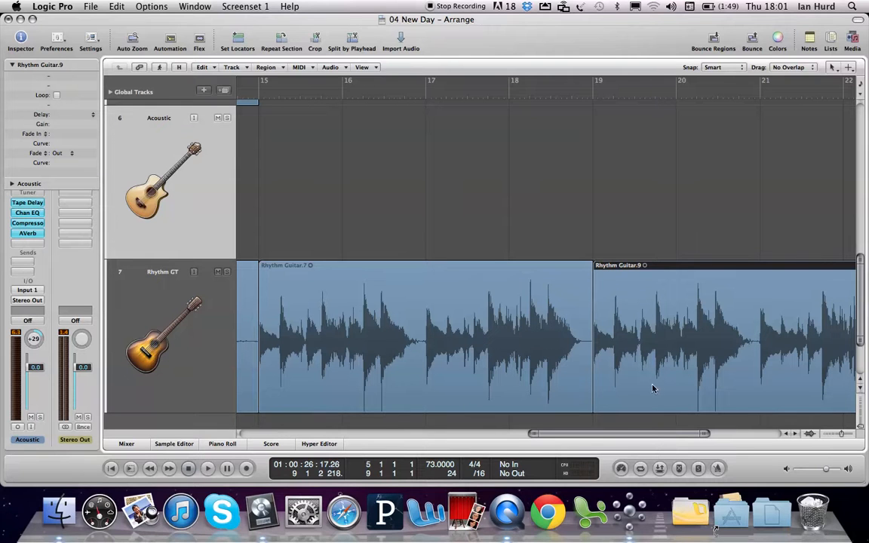
- Move the junction between the two Rhythm Guitar regions slightly before bar 19 and add an EqP crossfade of 61 with a curve of -17
left_click_drag(608, 369, 576, 316)
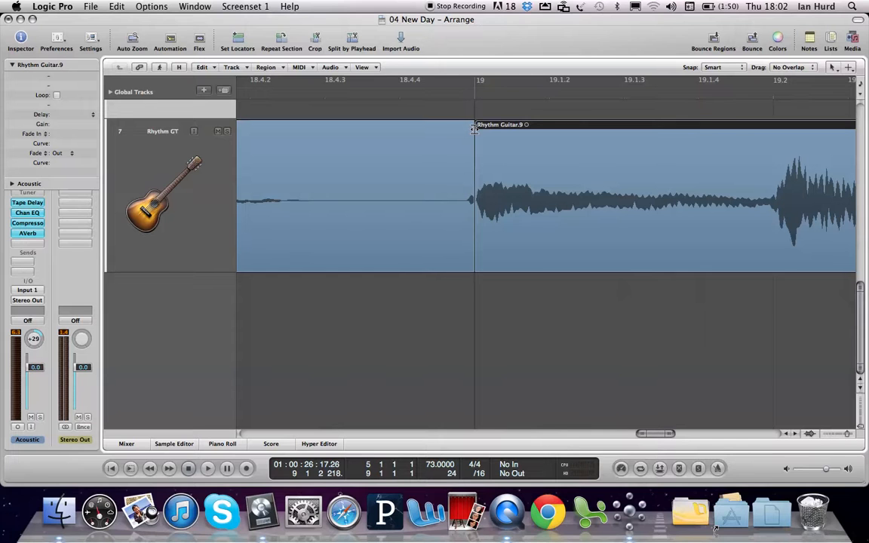
left_click_drag(473, 129, 466, 128)
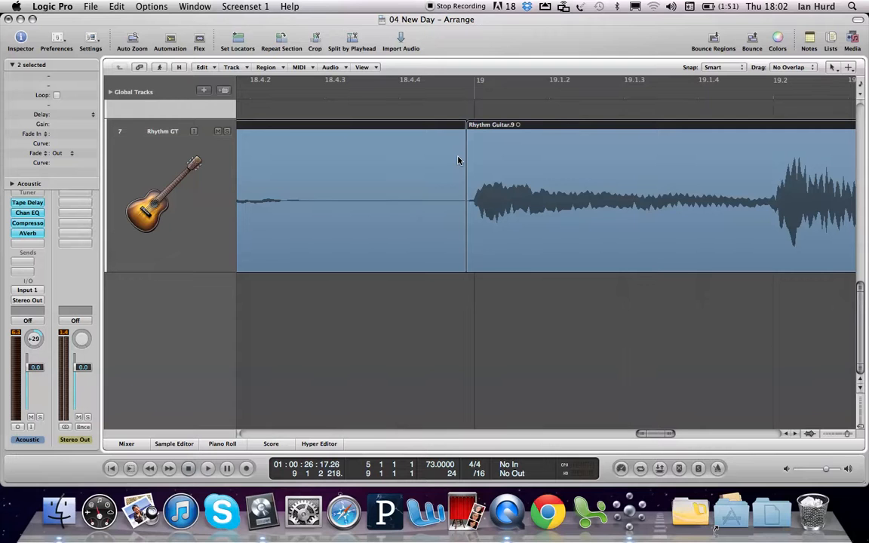
left_click_drag(457, 161, 473, 164)
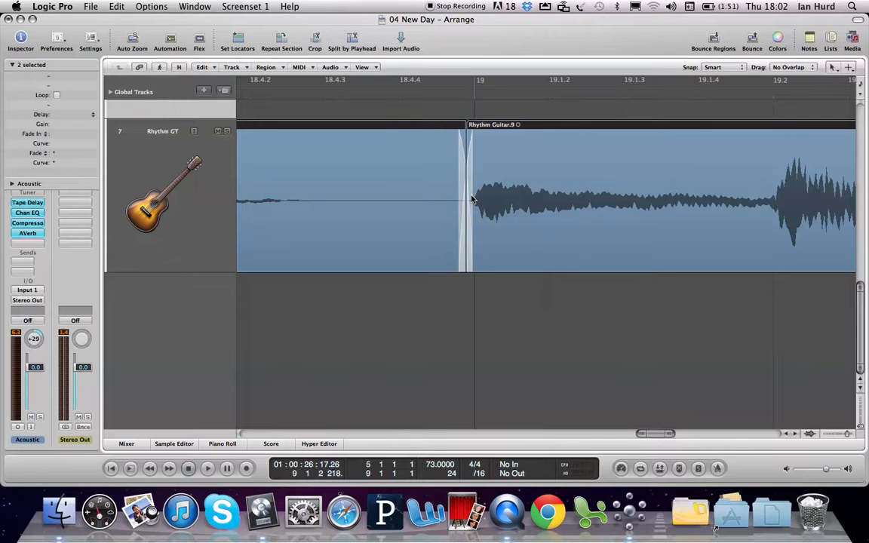
mouse_move(471, 198)
left_mouse_down()
mouse_move(490, 197)
mouse_move(480, 198)
left_mouse_up()
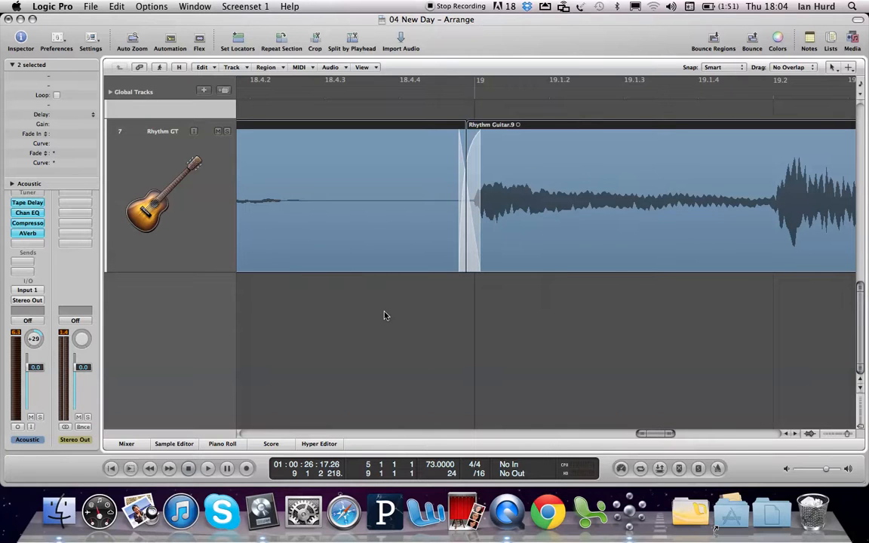
left_click(384, 315)
left_click(343, 181)
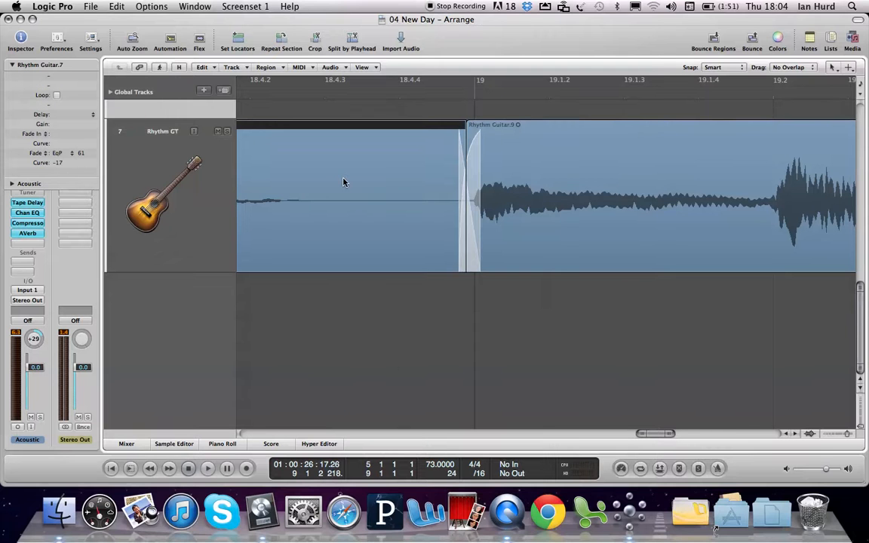
- Open the Audio Bin and select all unused audio files and regions
left_click_drag(654, 434, 589, 435)
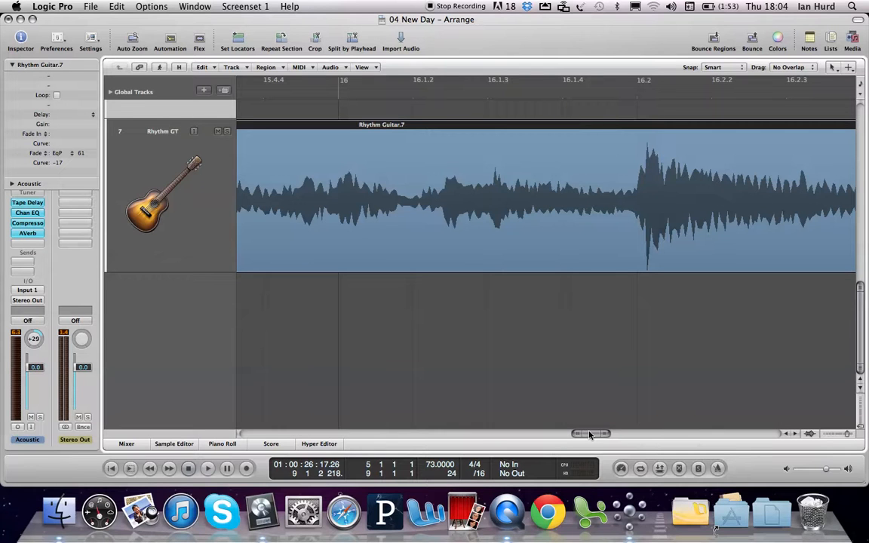
key("b")
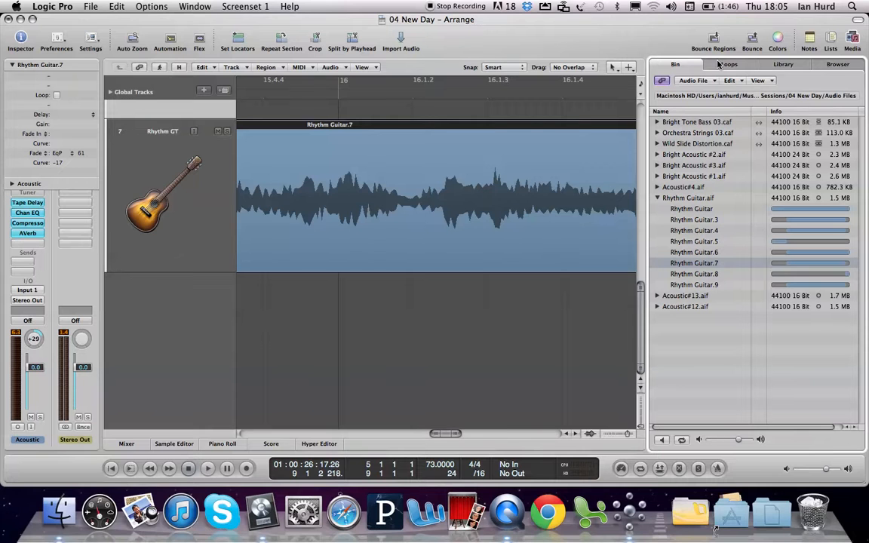
left_click(731, 80)
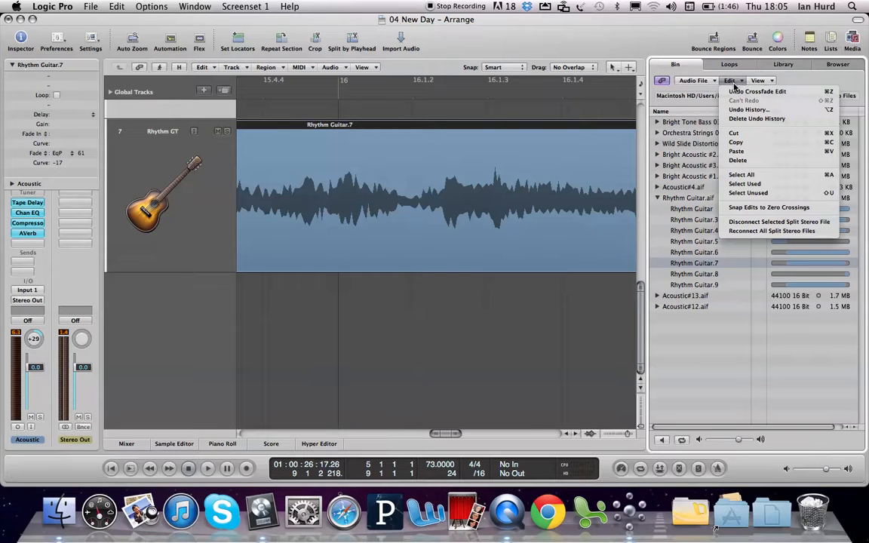
left_click(758, 194)
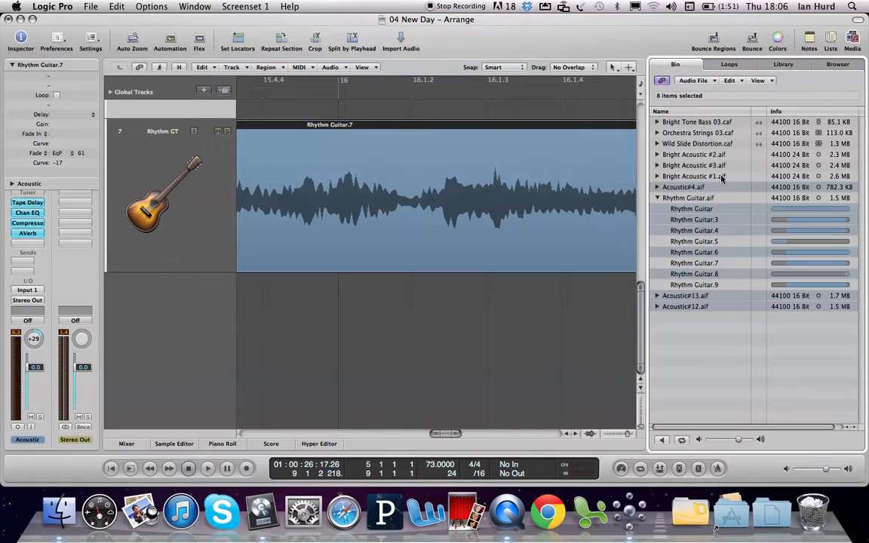
- Delete the selected unused items from the Audio Bin and undo the deletion
left_click(731, 81)
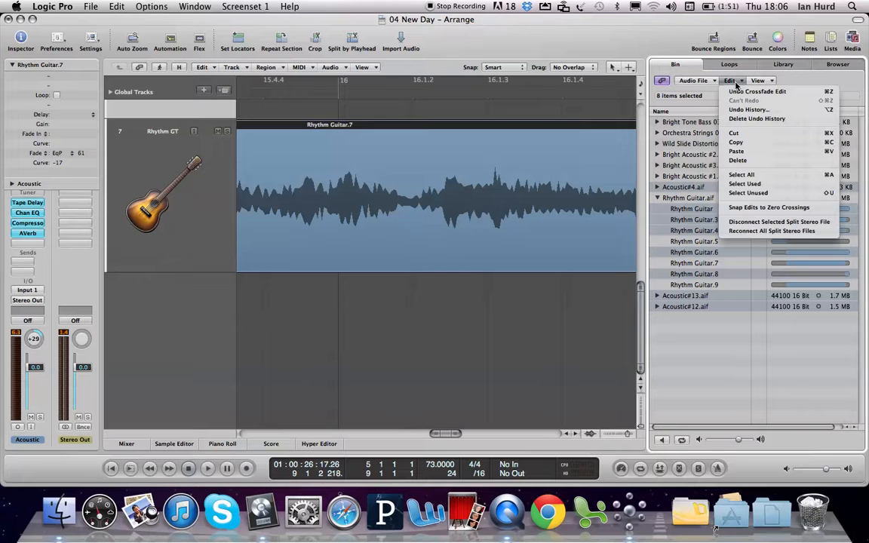
left_click(738, 161)
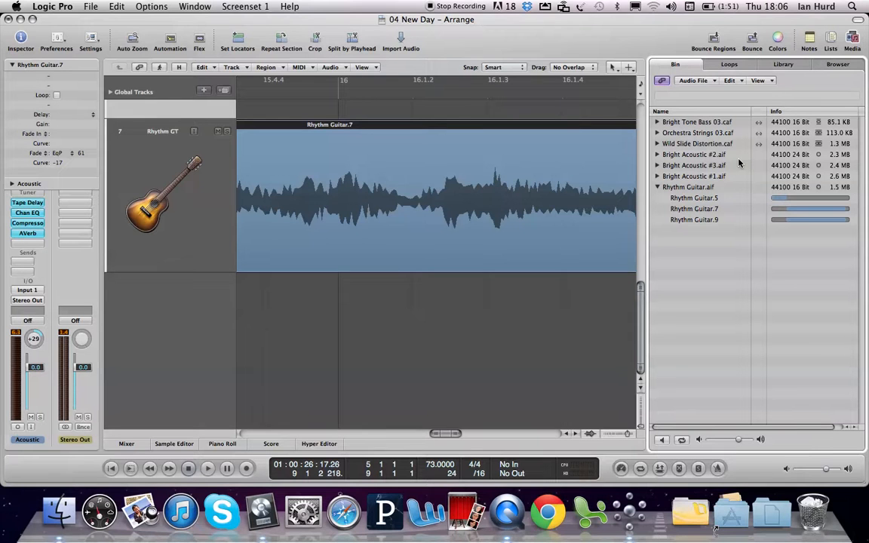
key("super+z")
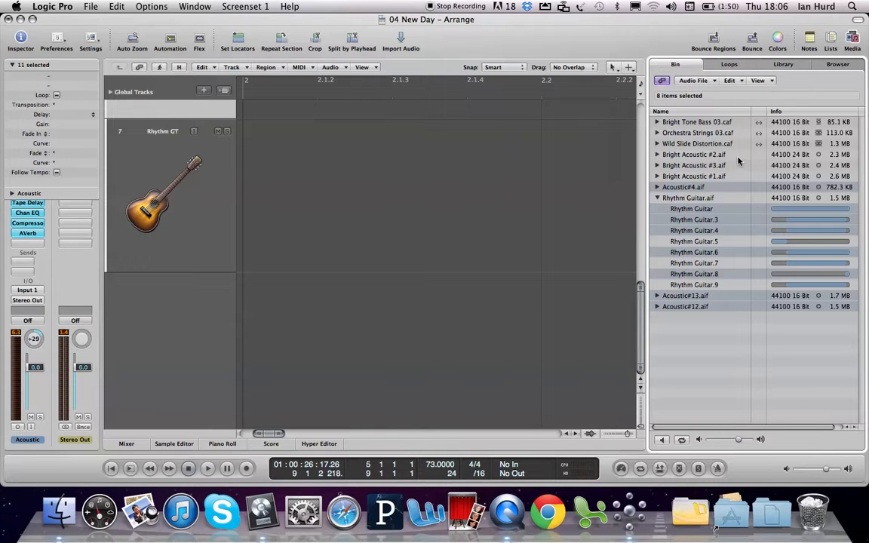
left_click(707, 81)
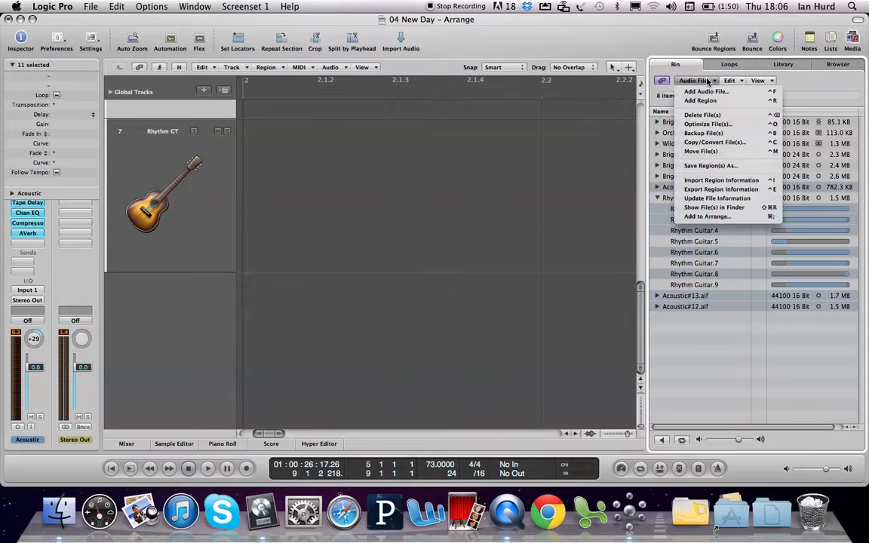
left_click(707, 117)
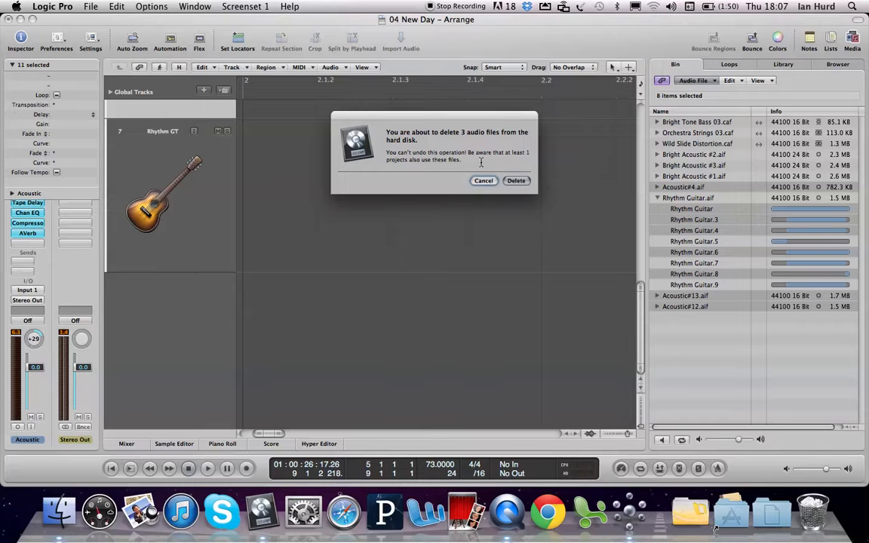
left_click(481, 181)
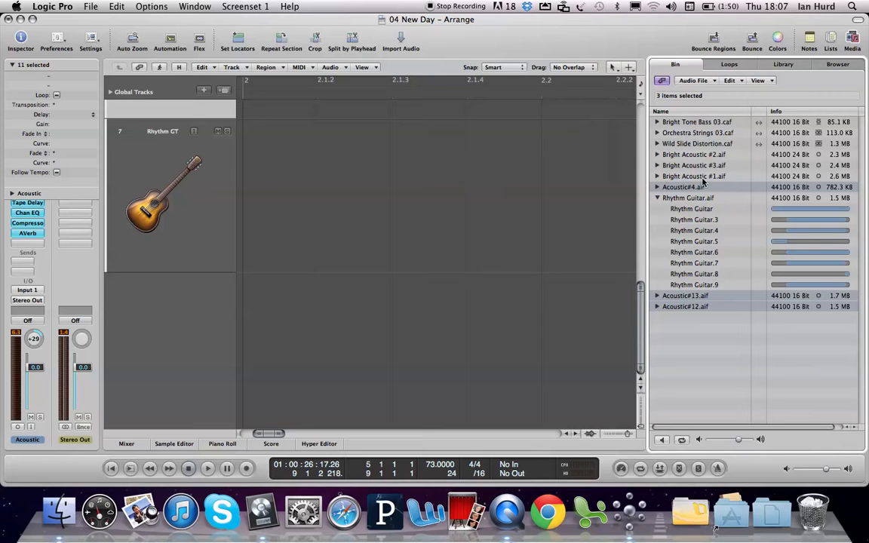
- Select all unused files and regions in the Audio Bin and delete them from the project
left_click(733, 81)
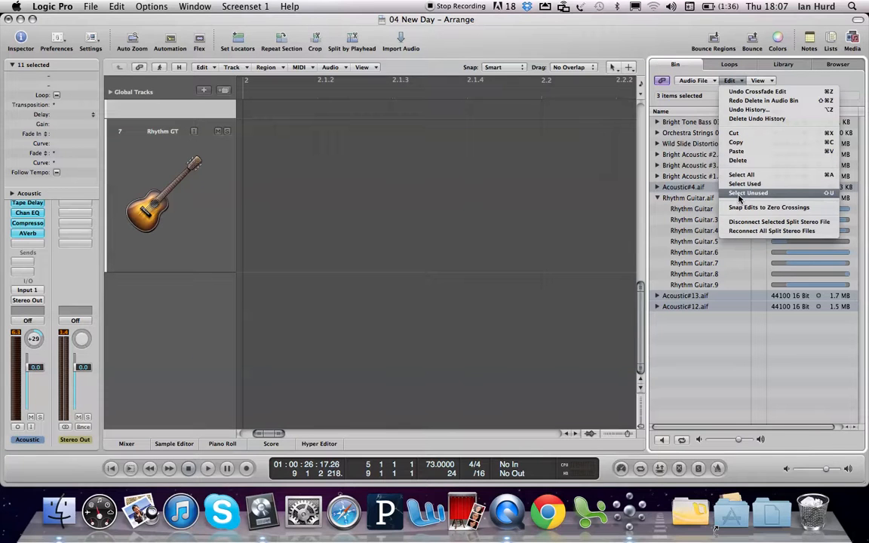
left_click(739, 193)
left_click(732, 81)
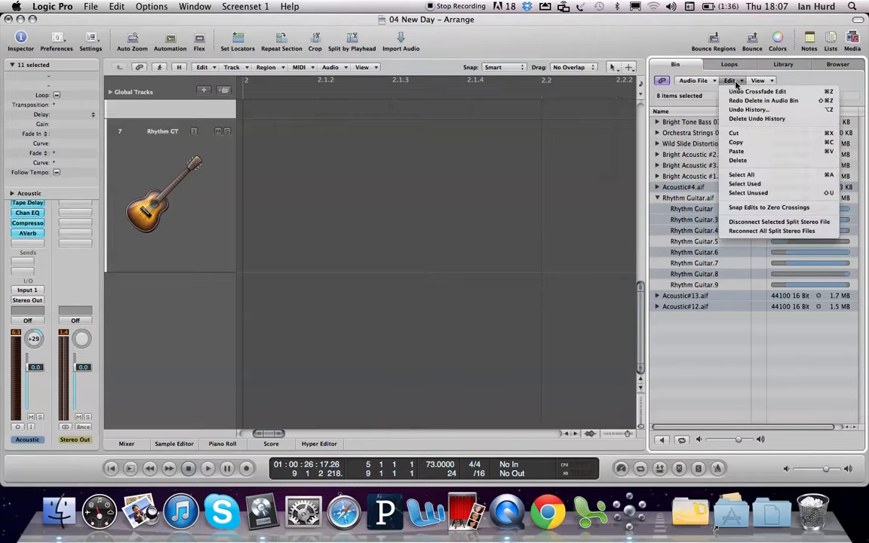
left_click(739, 161)
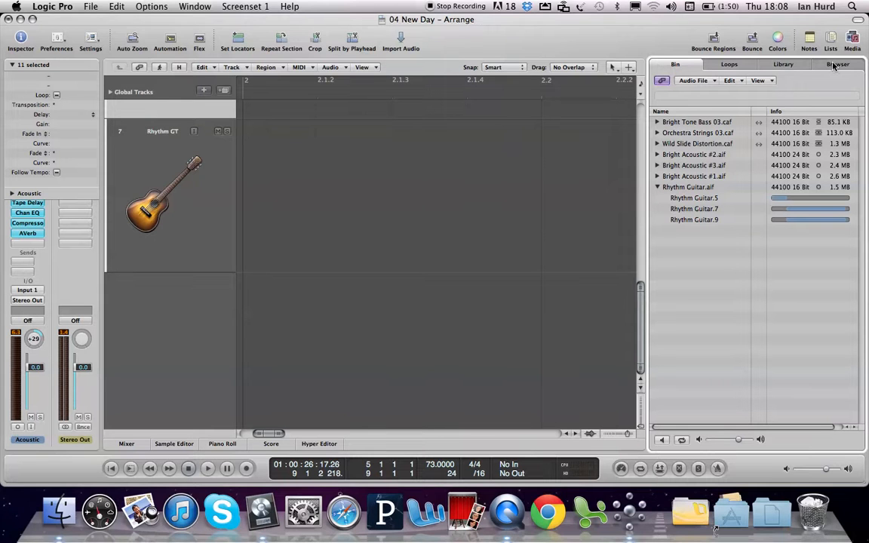
- Look through the home folder and the Desktop folder in the file browser
left_click(833, 66)
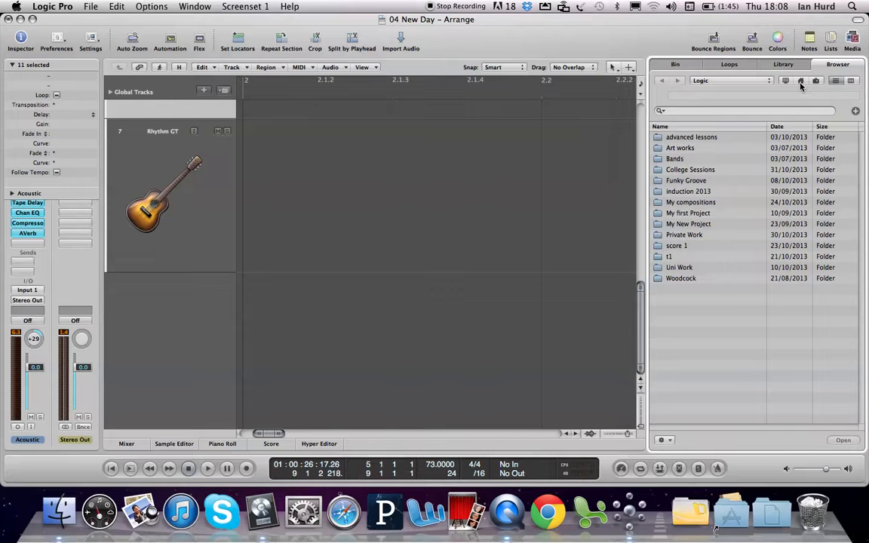
left_click(800, 82)
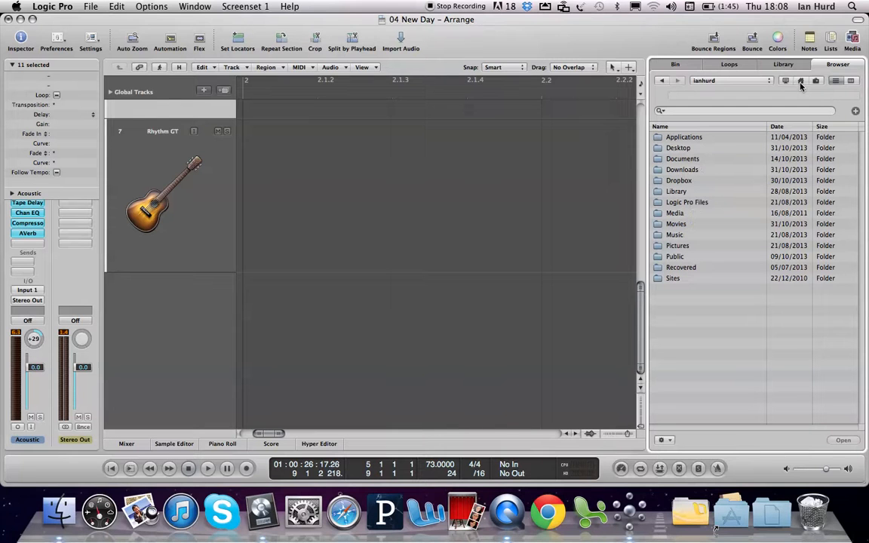
double_click(677, 148)
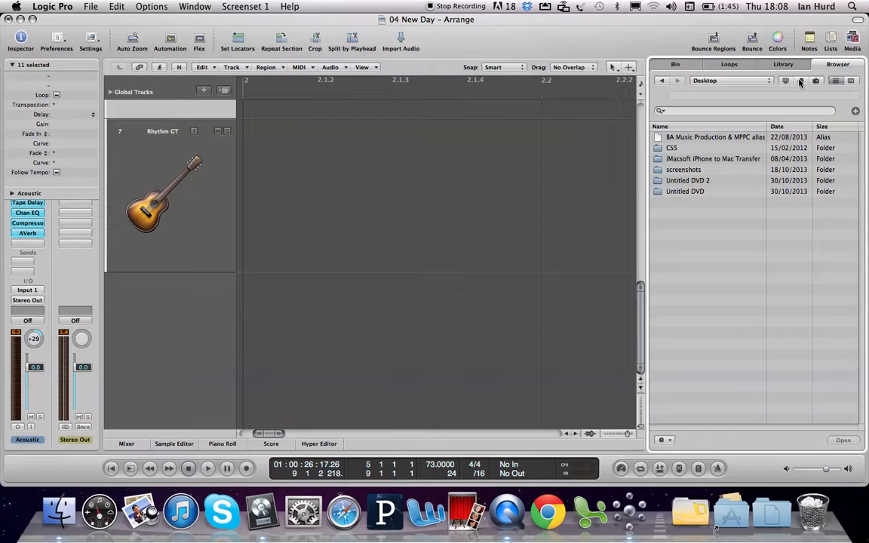
- Browse from the computer level to the APTS Logic 9 volume and open Logic 9 Files > Media > Additional Media
left_click(731, 81)
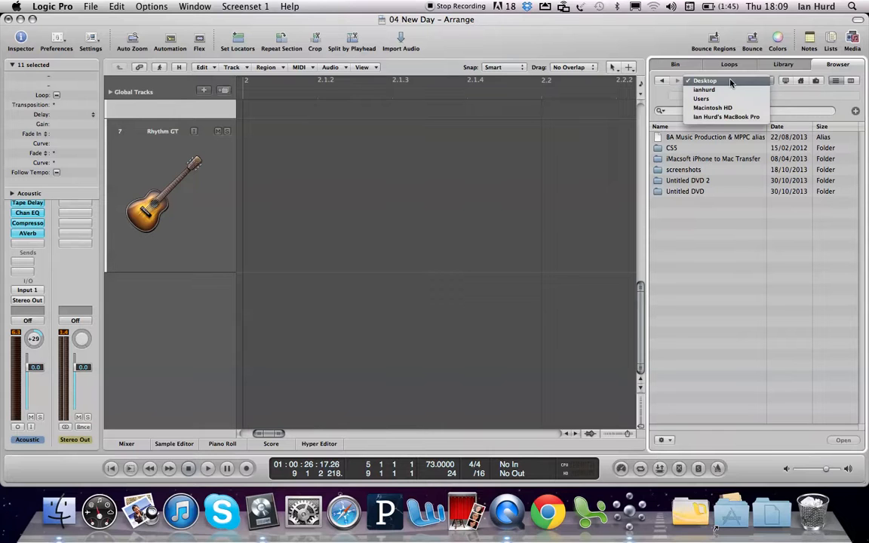
left_click(715, 117)
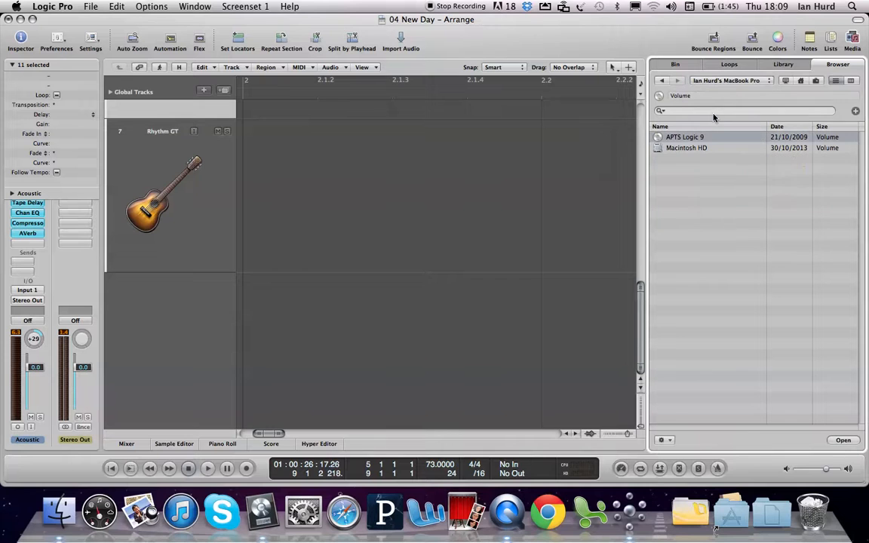
double_click(658, 138)
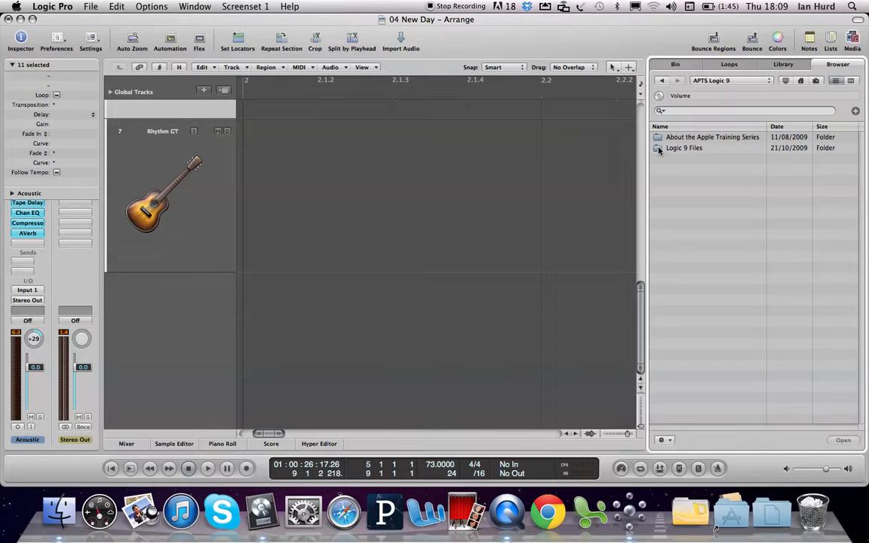
double_click(660, 148)
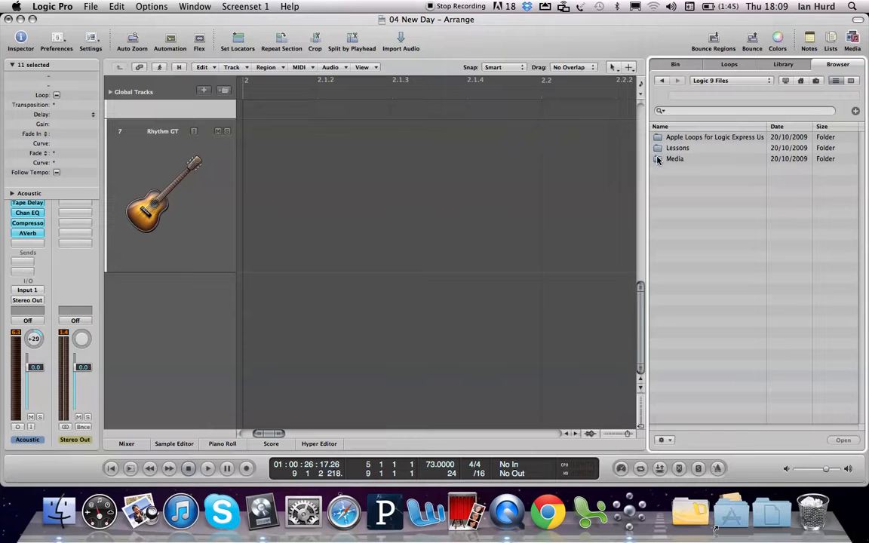
double_click(657, 159)
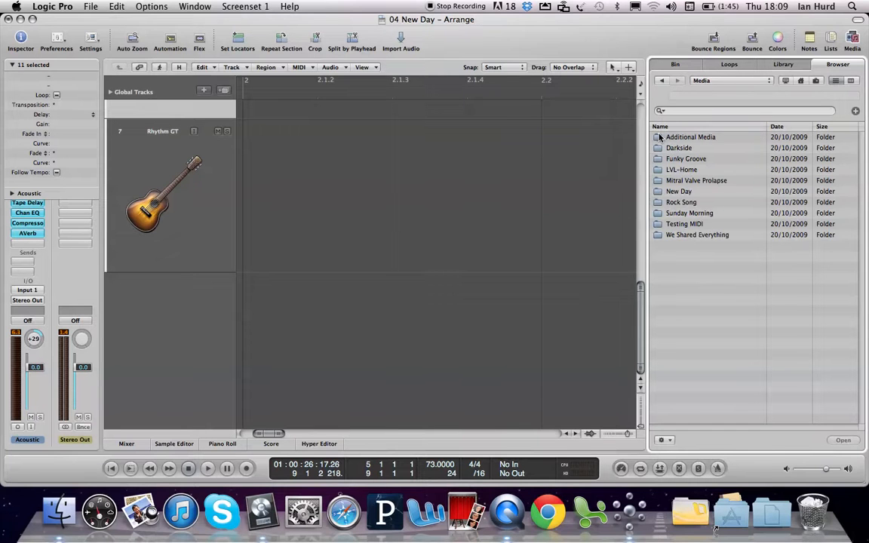
double_click(658, 137)
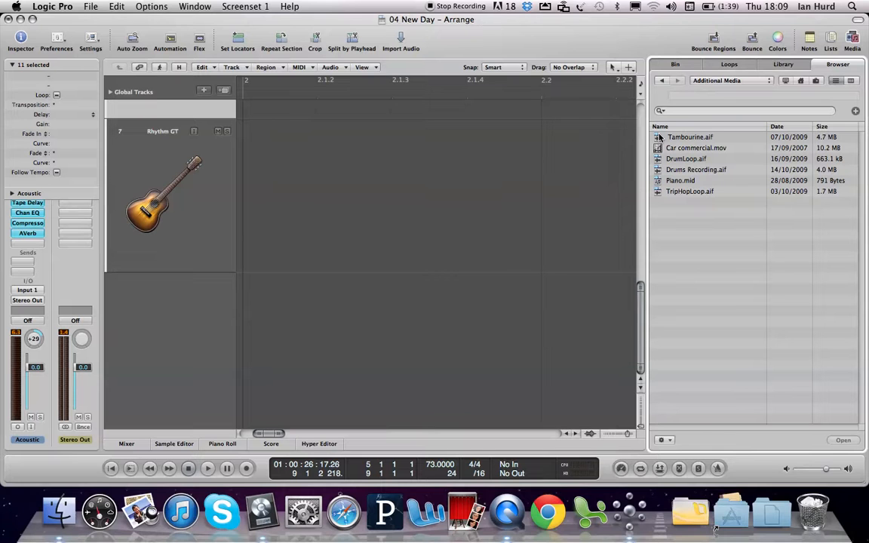
- Audition TripHopLoop.aif in the Additional Media folder, and stop the preview
left_click(677, 193)
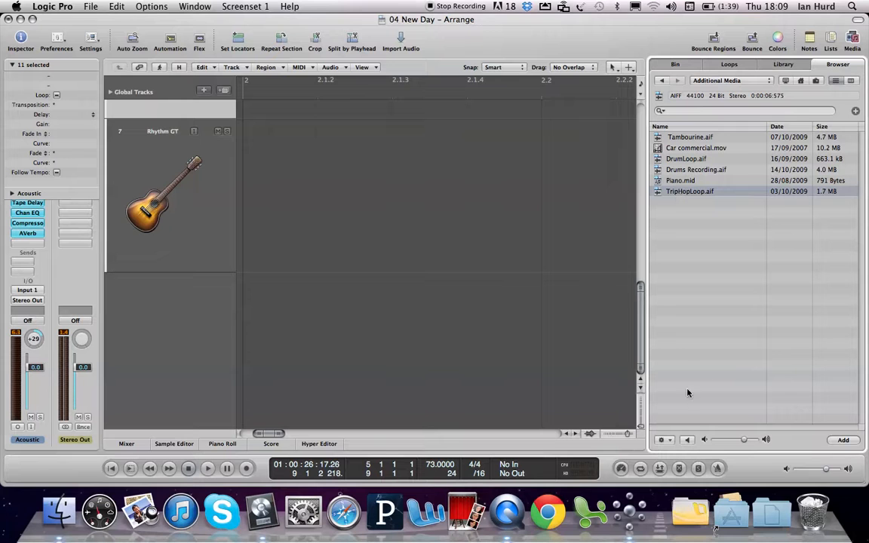
left_click(686, 440)
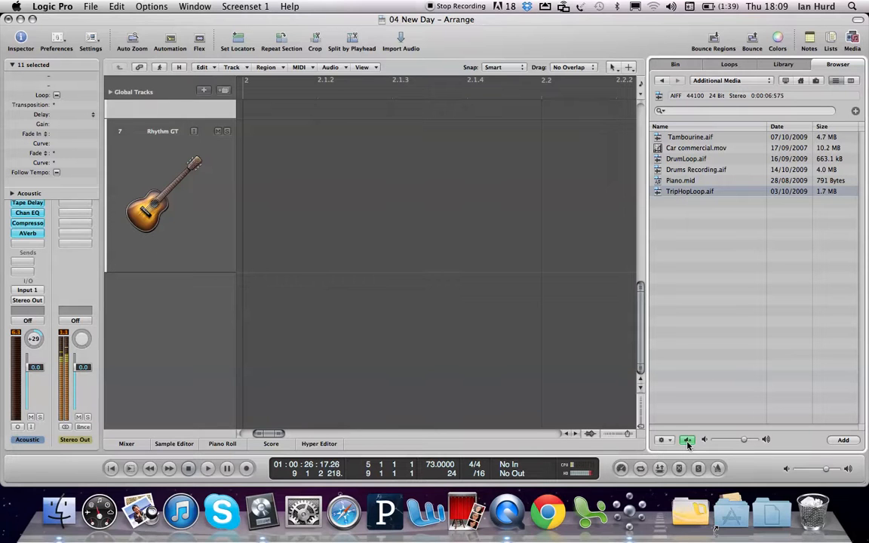
left_click(687, 442)
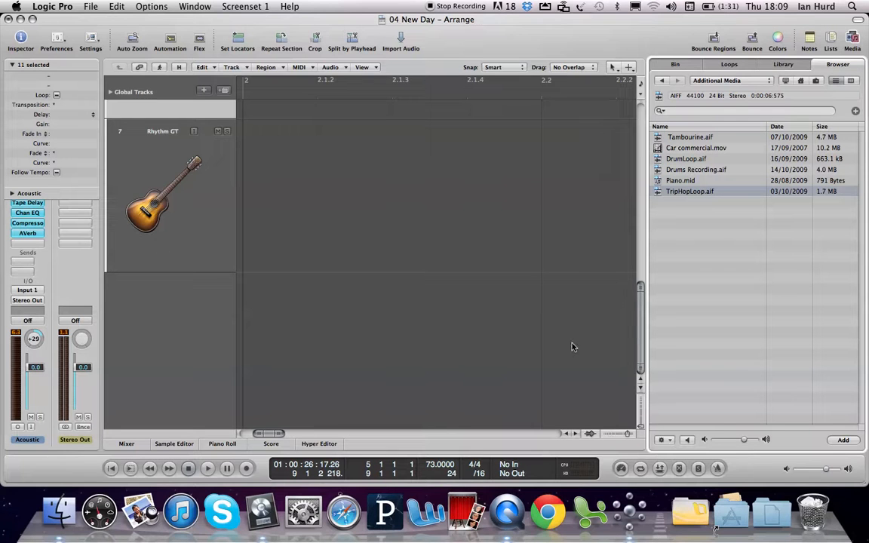
- Add TripHopLoop.aif at bar 15 on a new track below Rhythm GT and play the arrangement from there
left_click(182, 235)
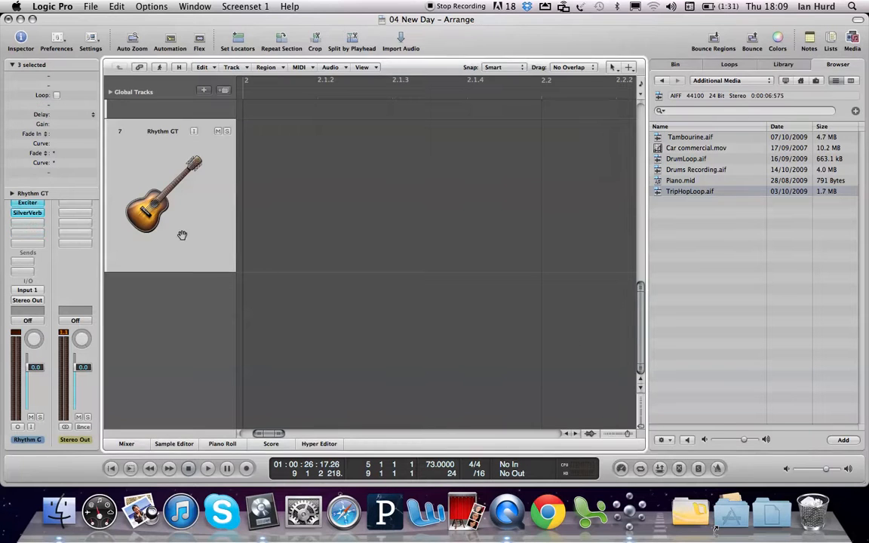
left_click(676, 192)
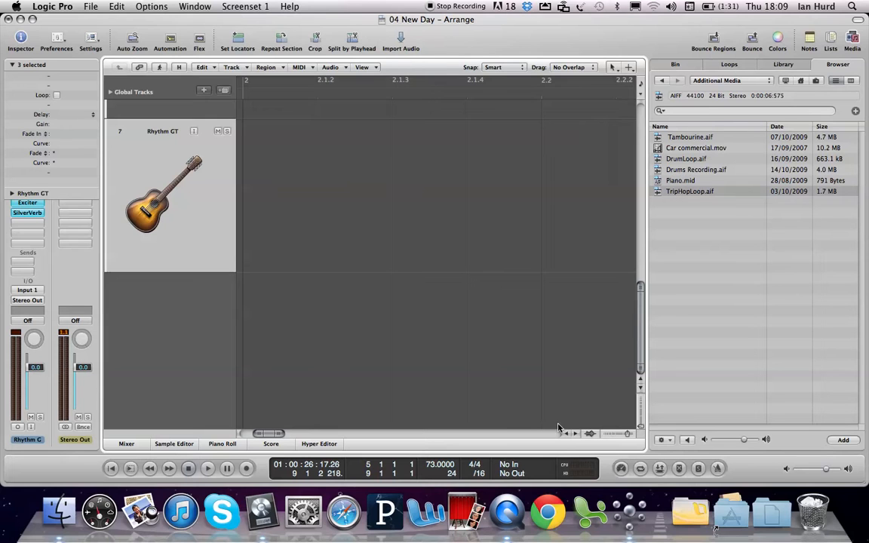
left_click_drag(281, 432, 437, 433)
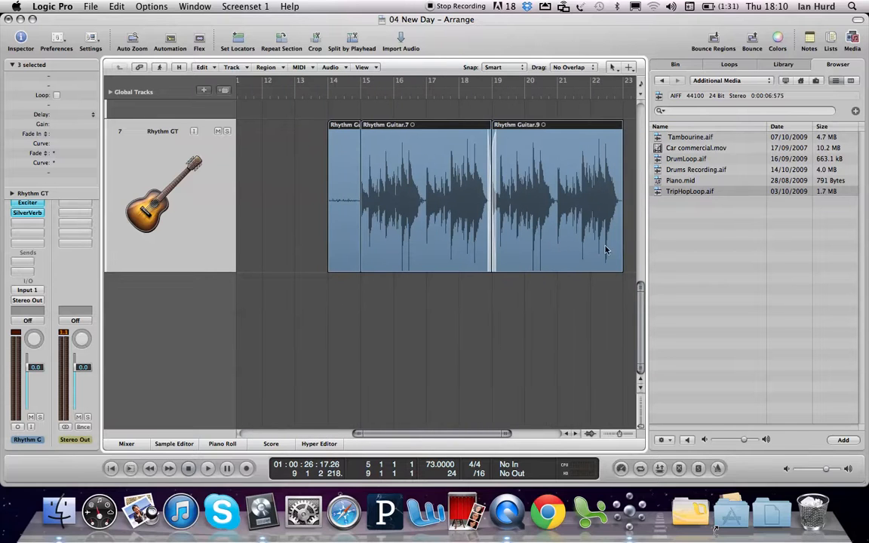
left_click_drag(681, 194, 370, 329)
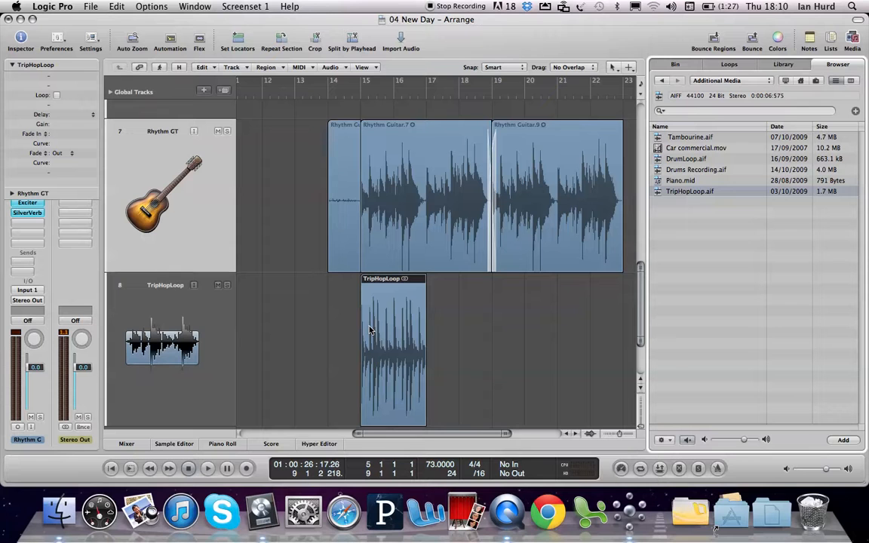
left_click(668, 66)
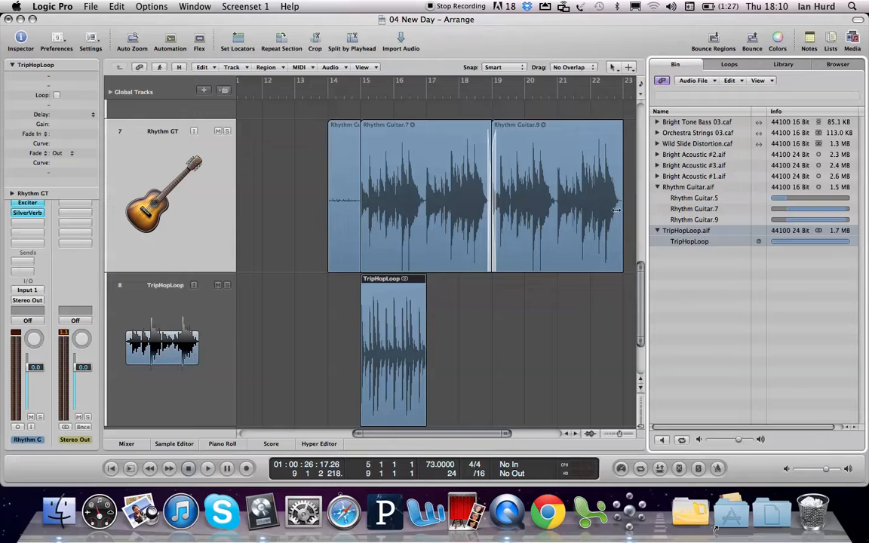
double_click(360, 96)
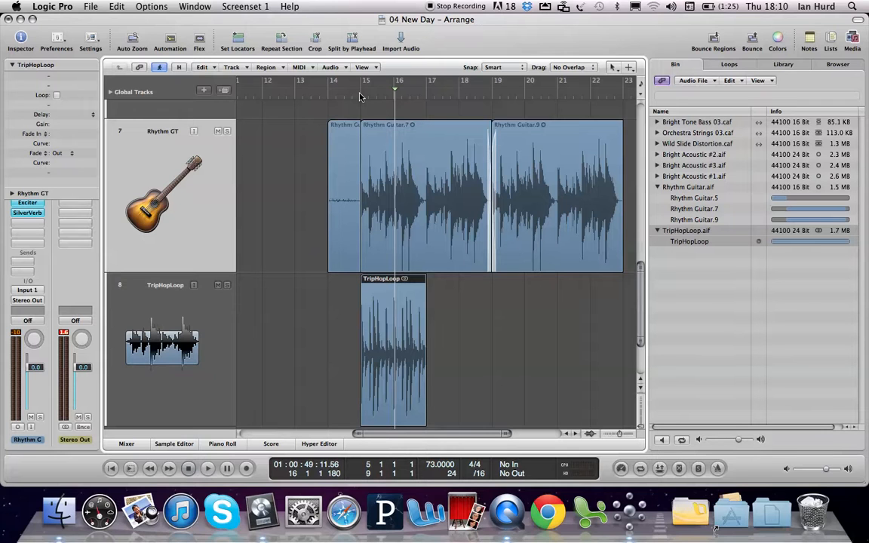
- Zoom in on the TripHopLoop region and set its track's Flex Mode to Slicing
left_click(162, 332)
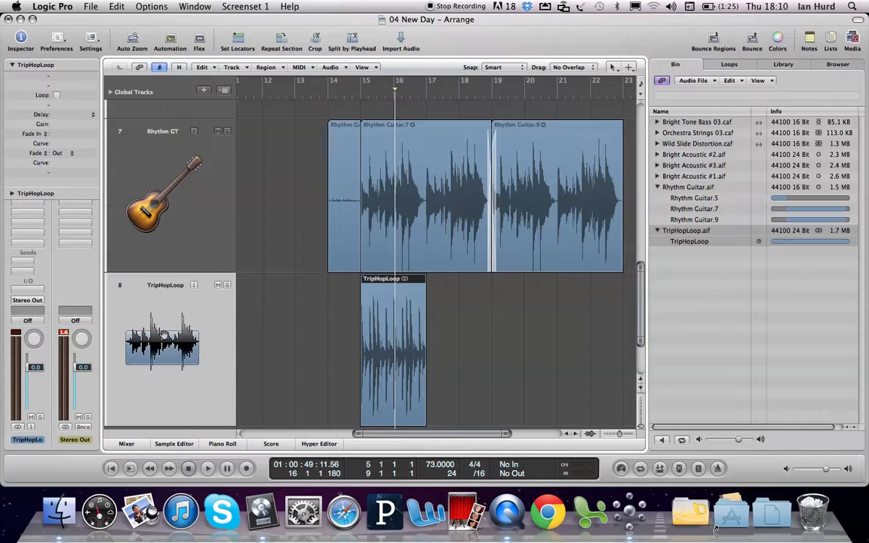
left_click(394, 332)
key("z")
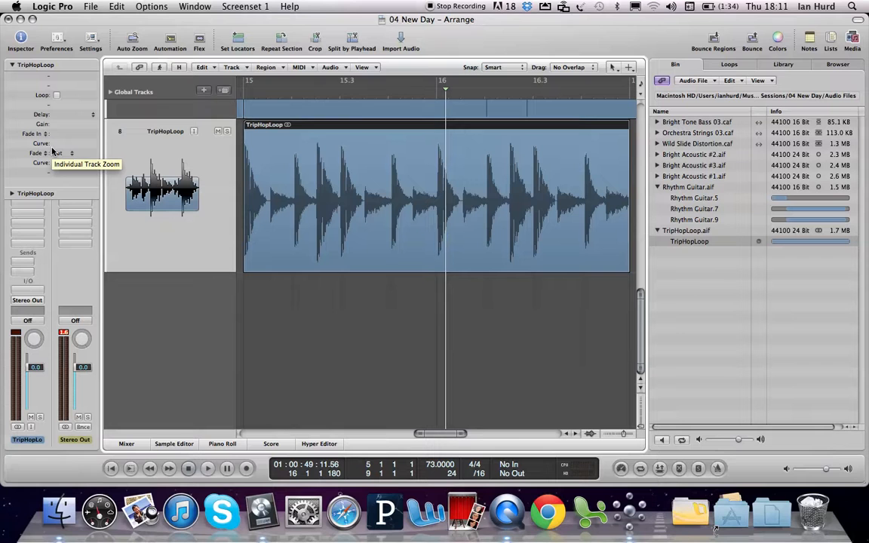
left_click(10, 195)
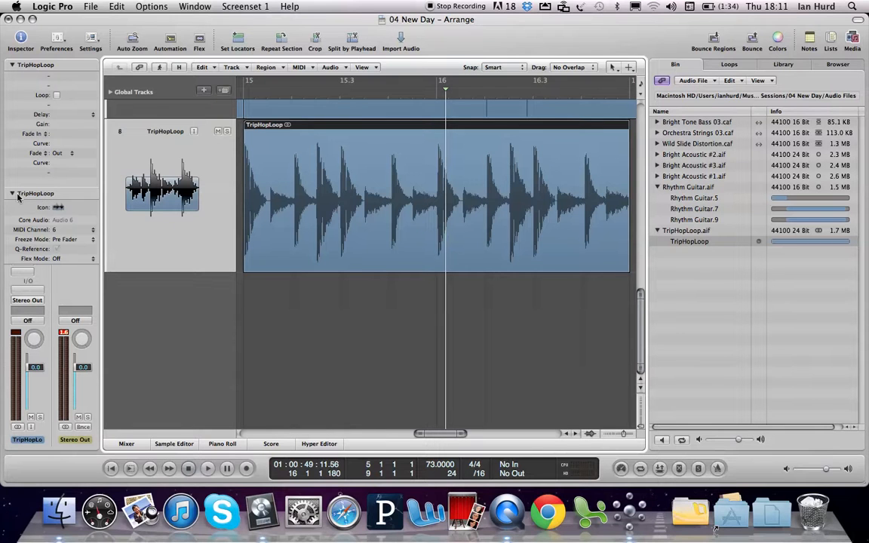
left_click(70, 261)
left_click(81, 273)
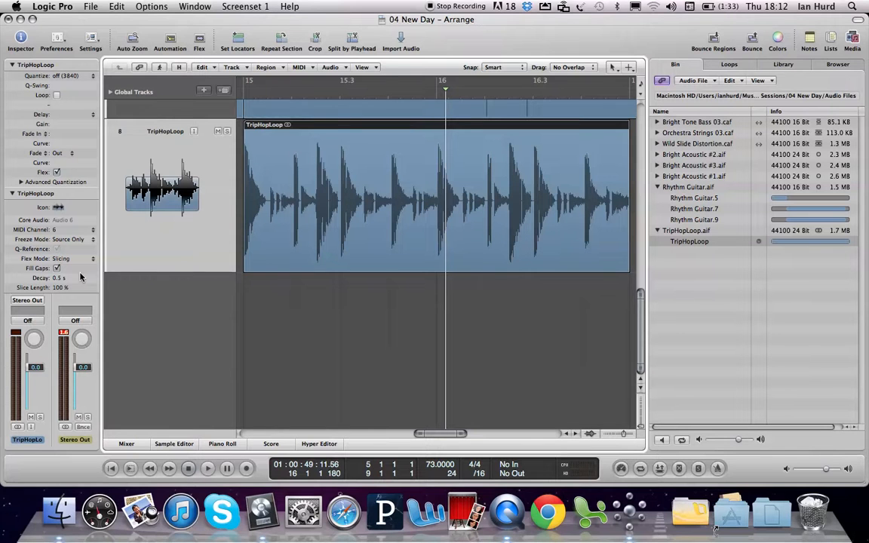
- Quantize the TripHopLoop region to 1/8-Note and play it back from bar 15
left_click(65, 75)
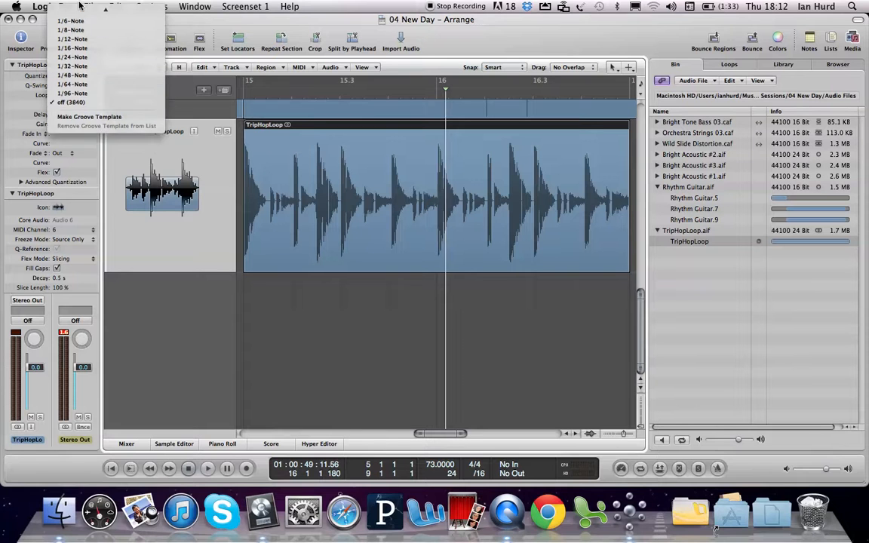
left_click(84, 67)
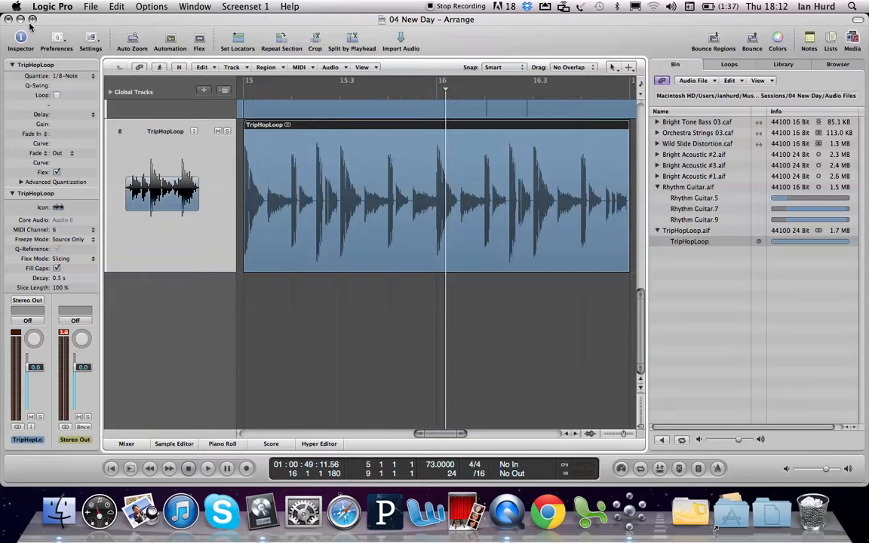
left_click(240, 92)
key("space")
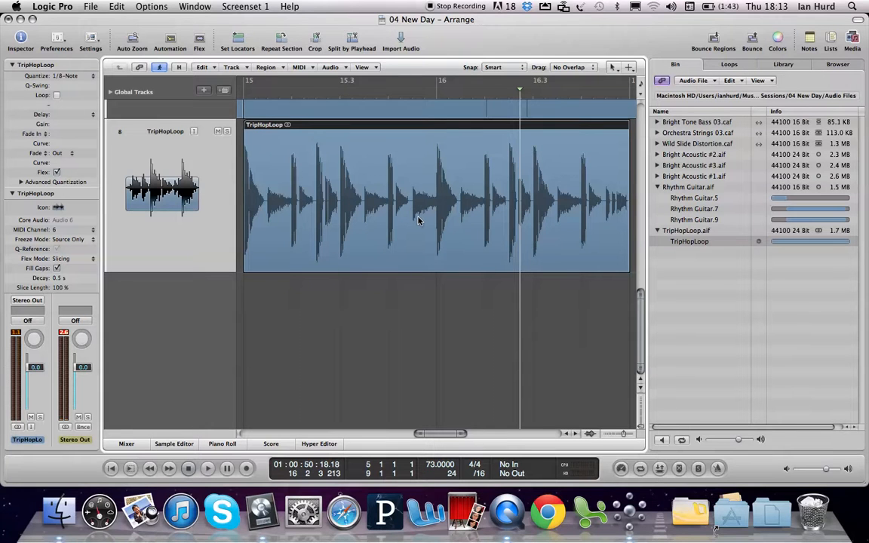
- With the Flex Tool, shift the TripHopLoop hit at 15.1.3 later to about 15.1.4
key("Escape")
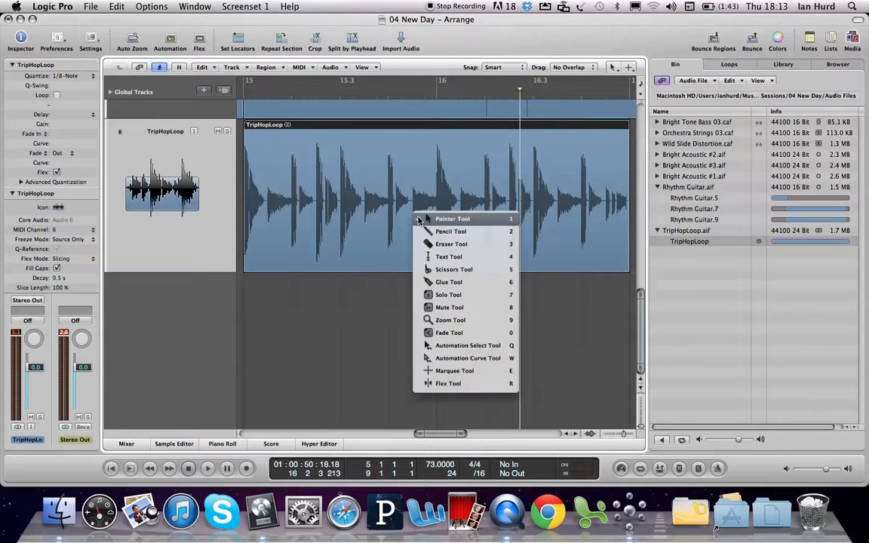
left_click(455, 384)
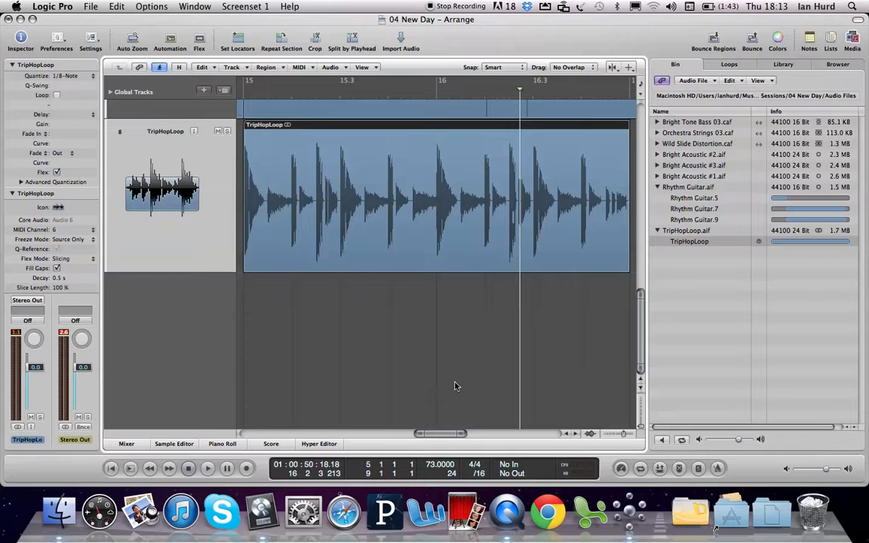
left_click_drag(432, 301, 244, 134)
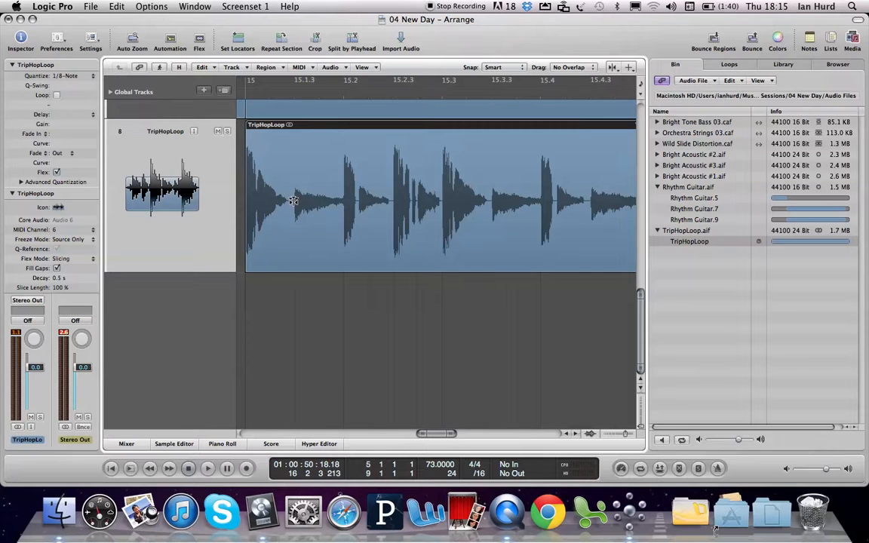
left_click(293, 201)
left_click(302, 202)
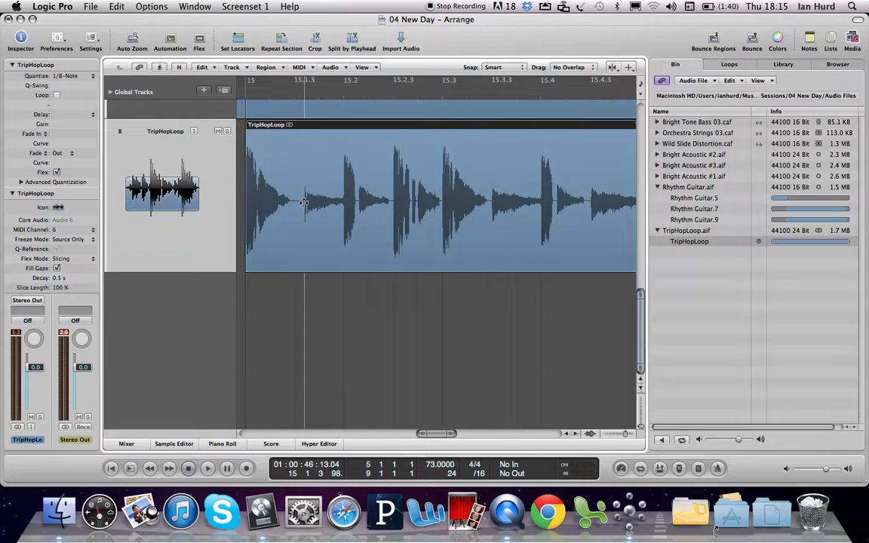
left_click(310, 201)
left_click(314, 201)
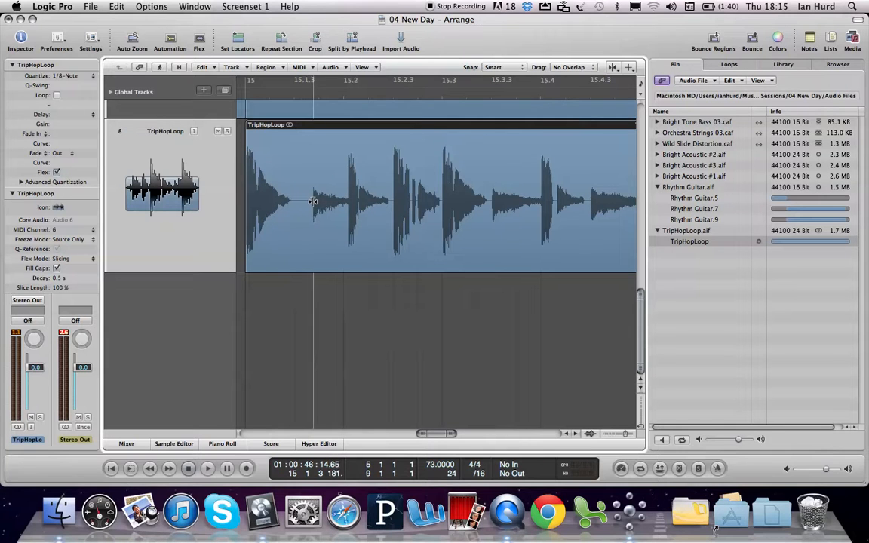
left_click(319, 202)
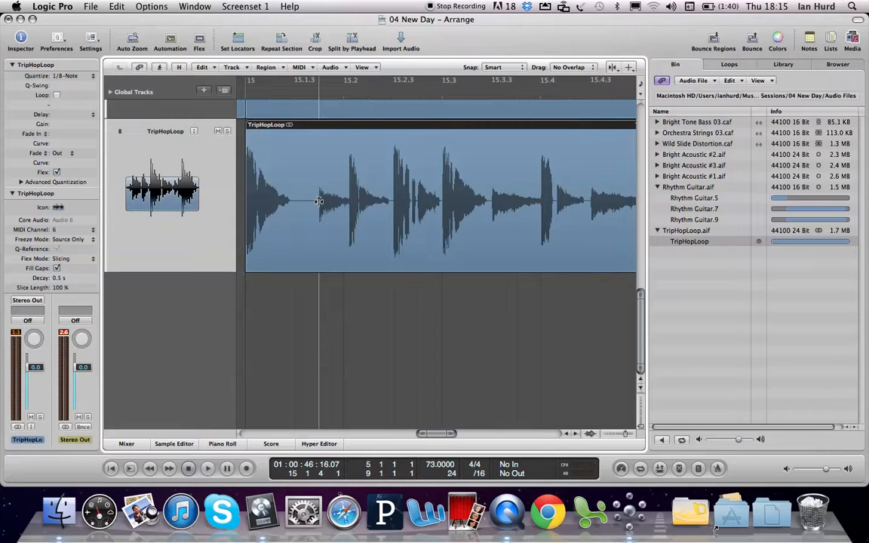
- Play the flexed TripHopLoop region twice from bar 15 to hear the timing change
key("space")
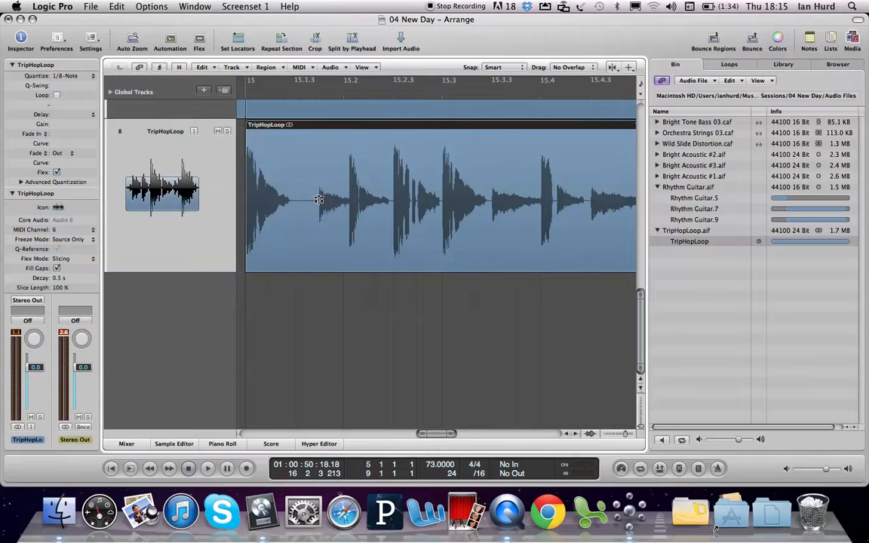
double_click(242, 91)
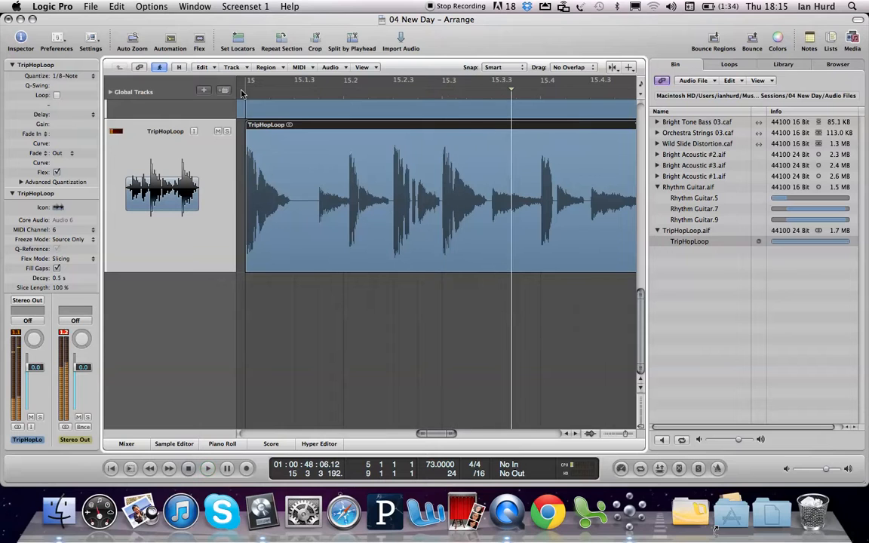
key("space")
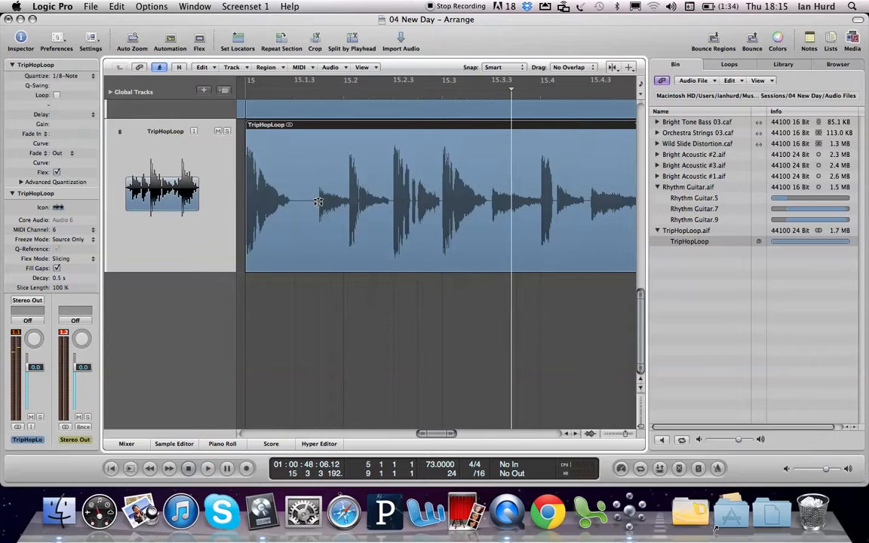
double_click(242, 91)
key("space")
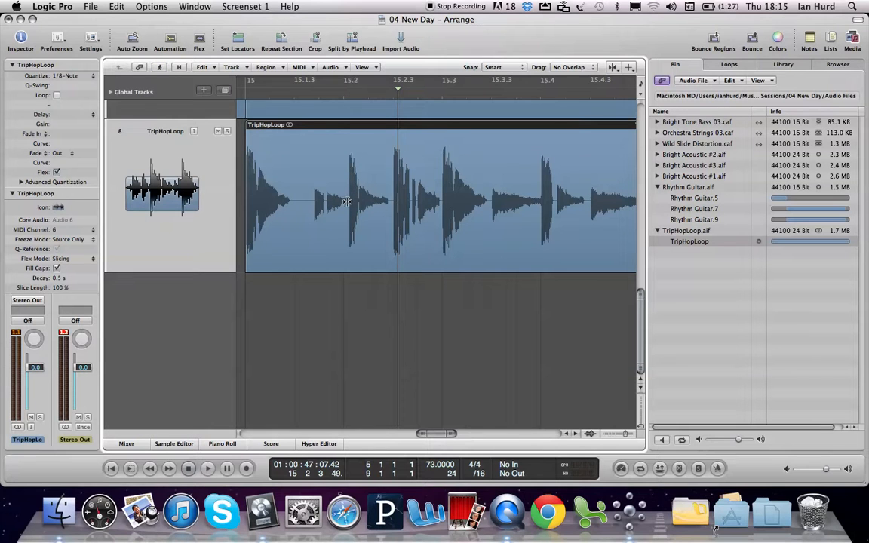
- Shift the TripHopLoop hit just after 15.2 earlier onto 15.2 with the Flex Tool and play the region from bar 15
left_click_drag(349, 201, 344, 201)
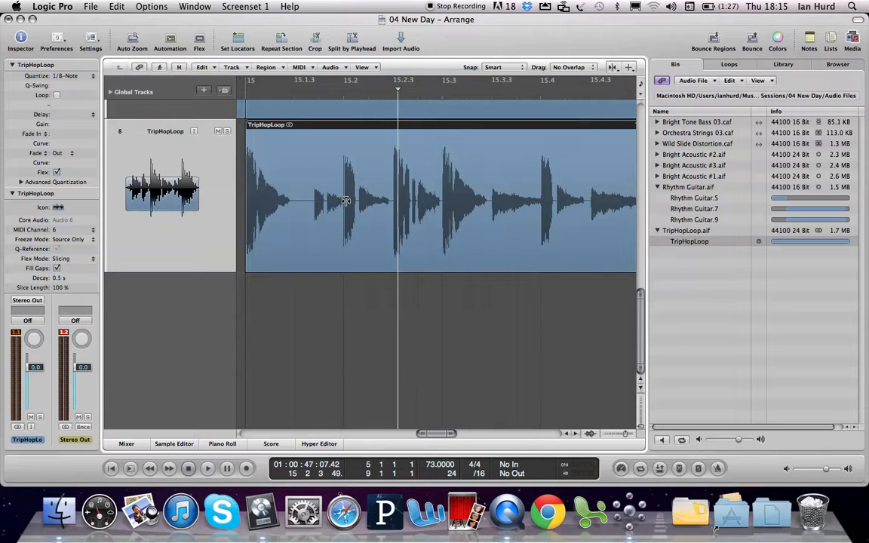
double_click(244, 93)
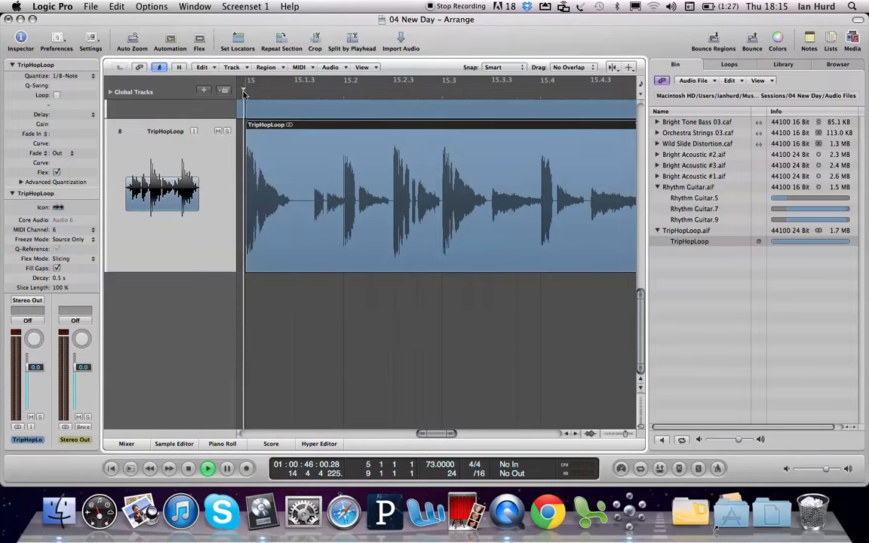
key("space")
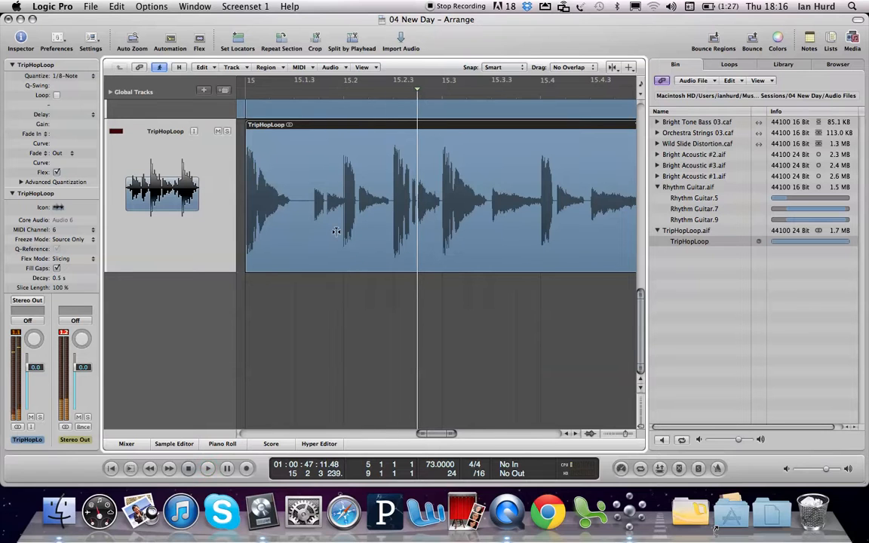
- Shift the small TripHopLoop hit before 15.2 slightly later onto 15.1.4 and play the region back from bar 15
left_click_drag(313, 200, 321, 198)
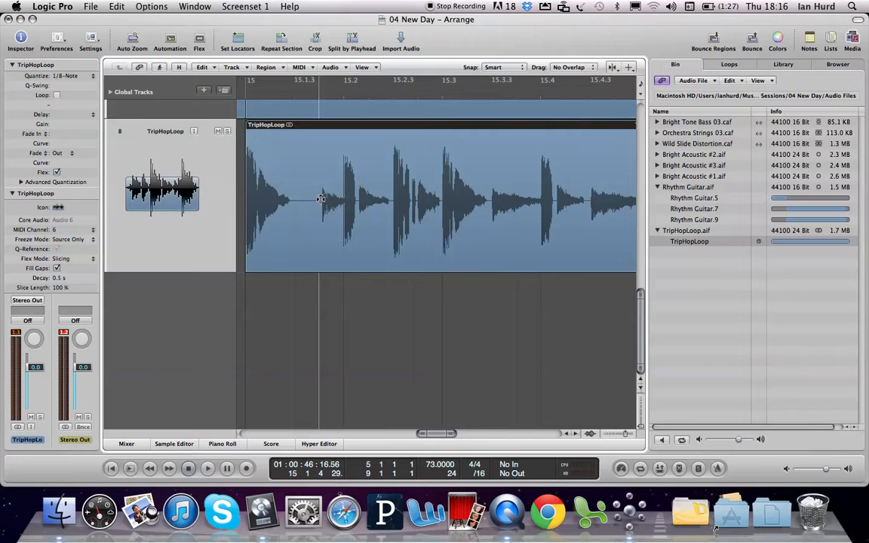
double_click(241, 97)
key("space")
key("space")
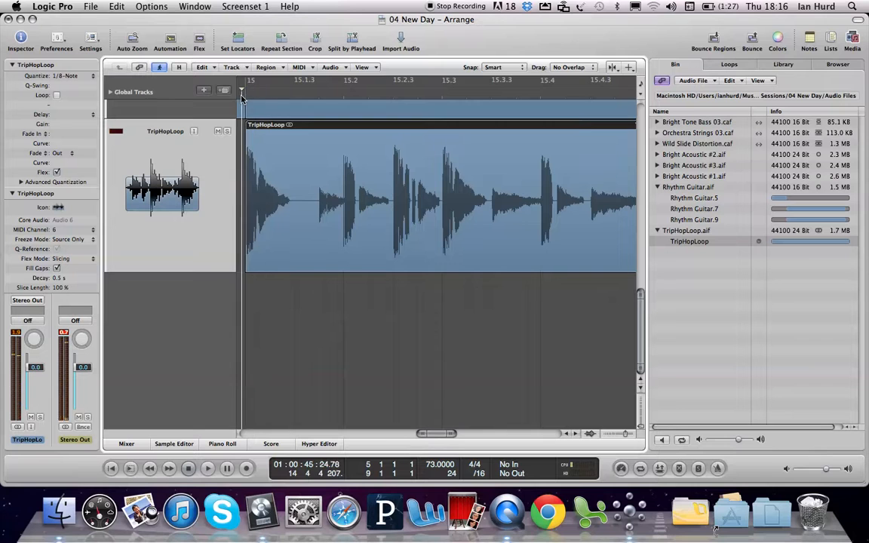
key("space")
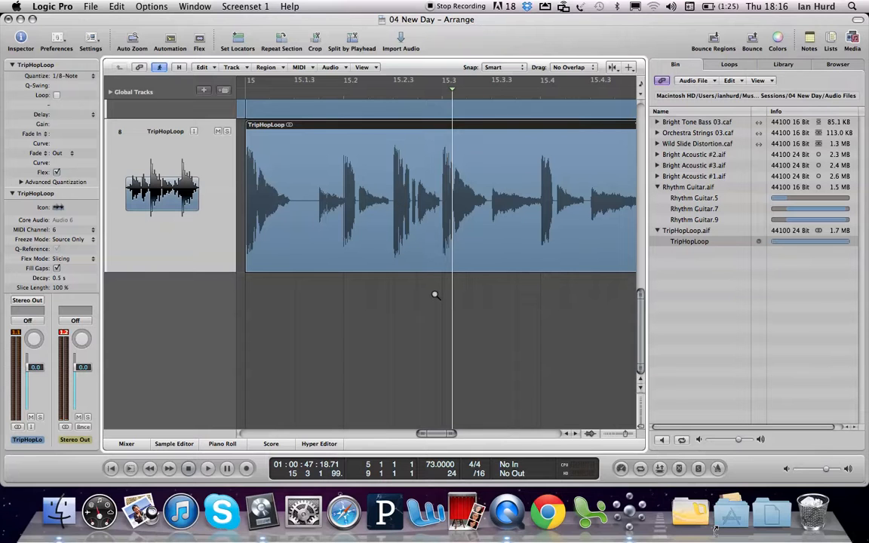
- Loop the TripHopLoop region from its end at bar 17 out to bar 21
left_click(435, 295, "ctrl+alt")
left_click(435, 295, "ctrl+alt")
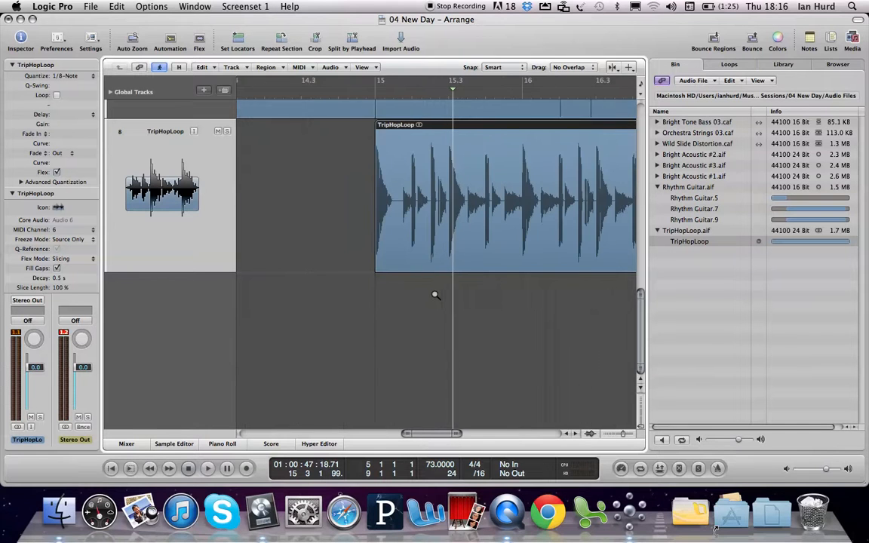
left_click(435, 296)
left_click(435, 296, "ctrl+alt")
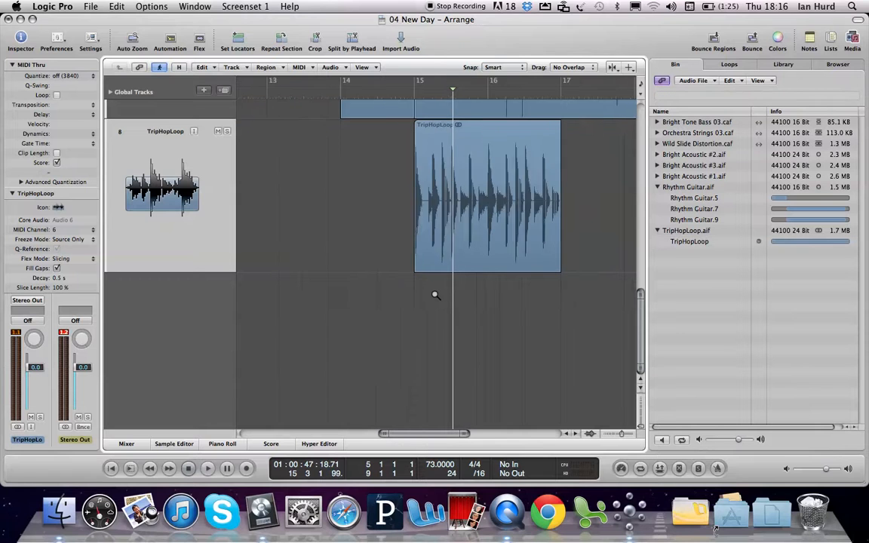
left_click(435, 297, "ctrl+alt")
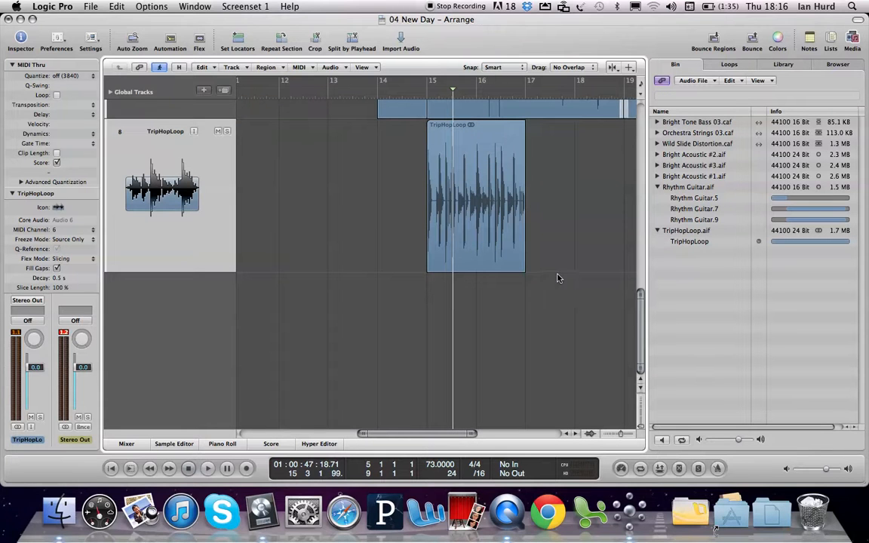
left_click_drag(425, 434, 453, 443)
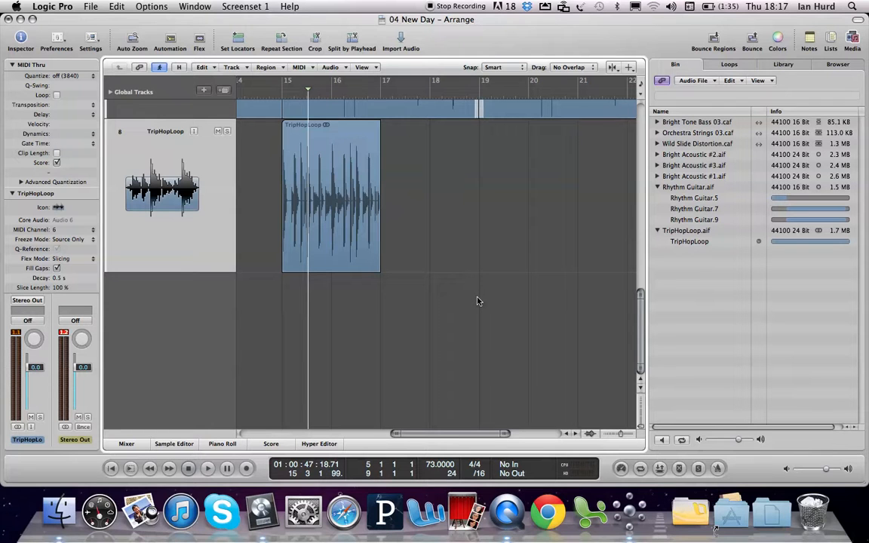
left_click(380, 125)
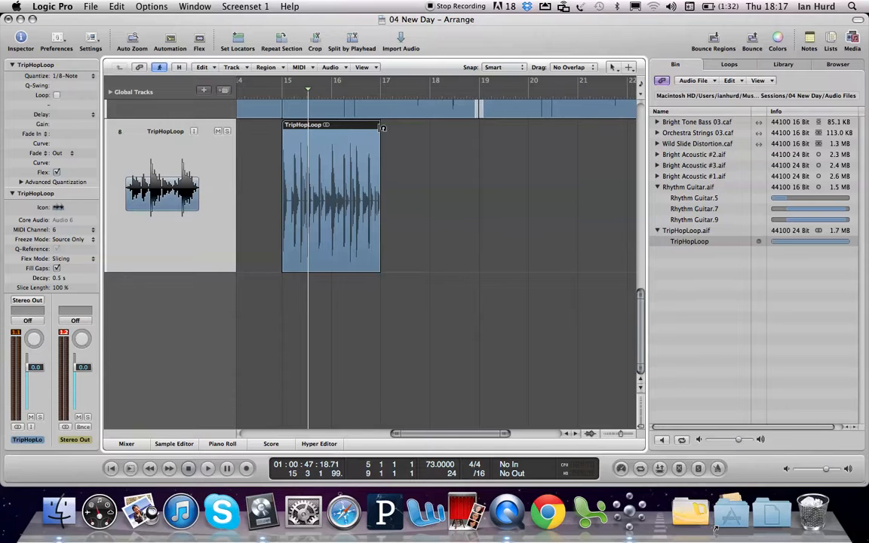
left_click_drag(383, 128, 580, 153)
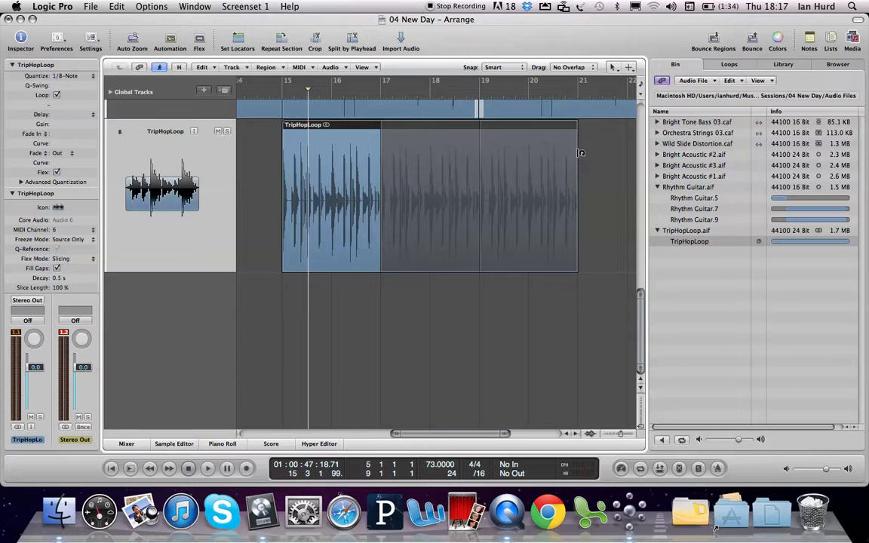